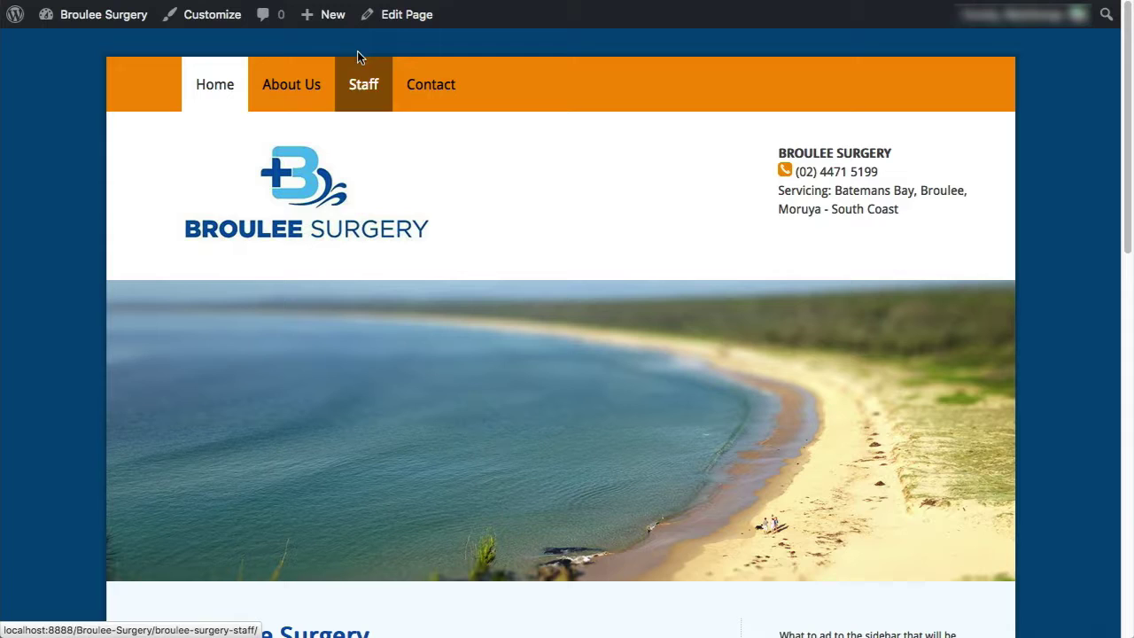
# - Bring up the Broulee Surgery site-name menu in the admin bar to reach the Dashboard
pyautogui.moveTo(322, 23)
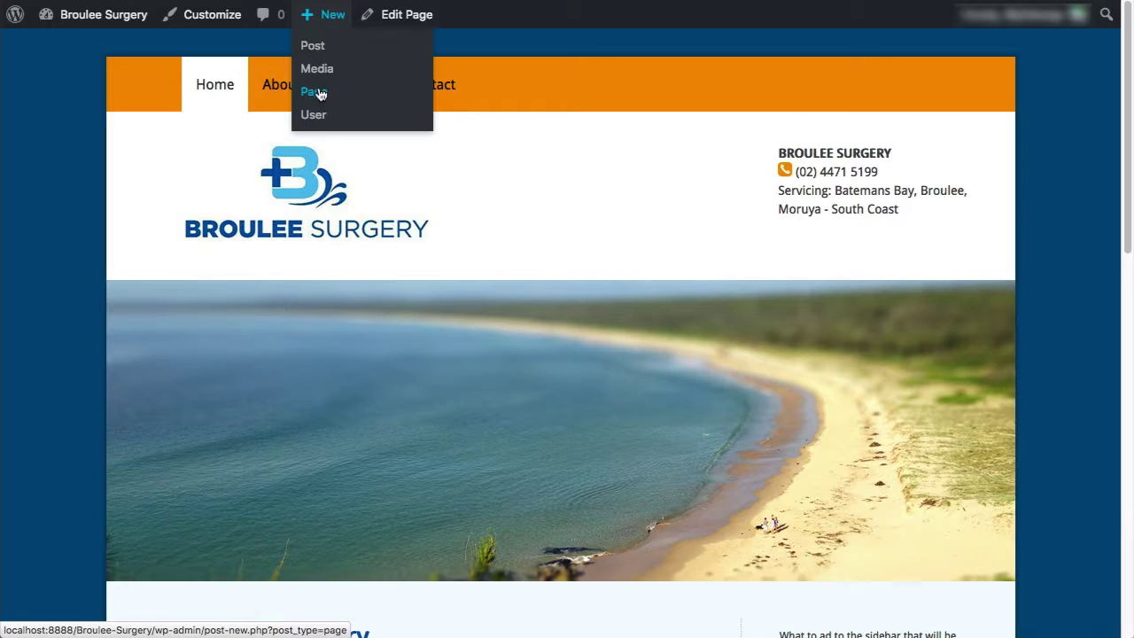
# - Go to the admin Dashboard and start a new page from + New
pyautogui.moveTo(87, 20)
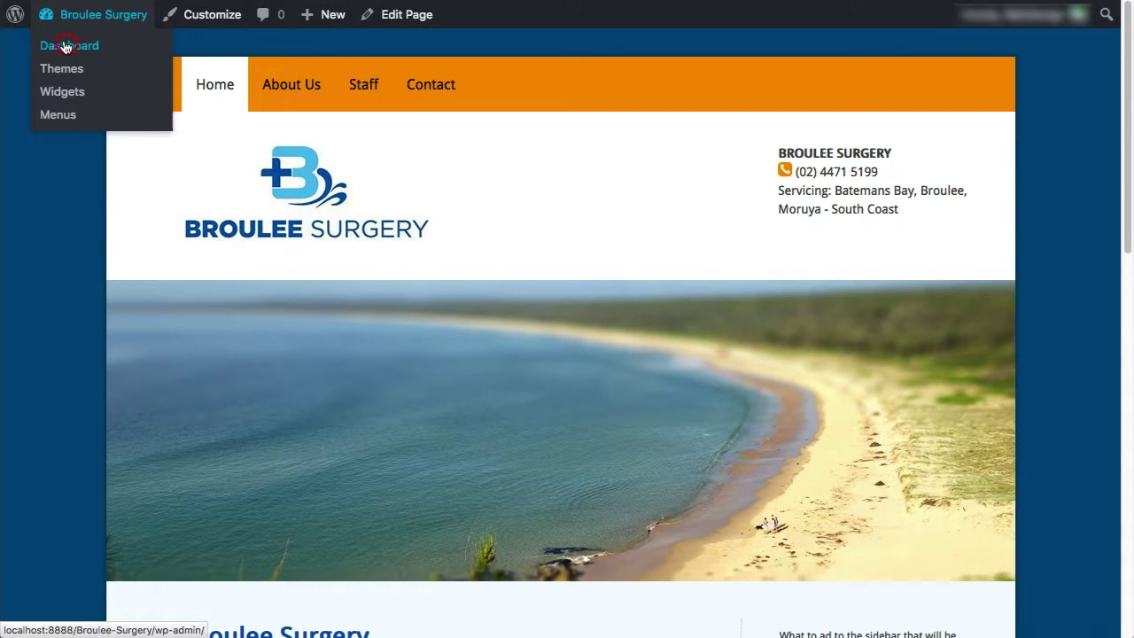
pyautogui.click(73, 47)
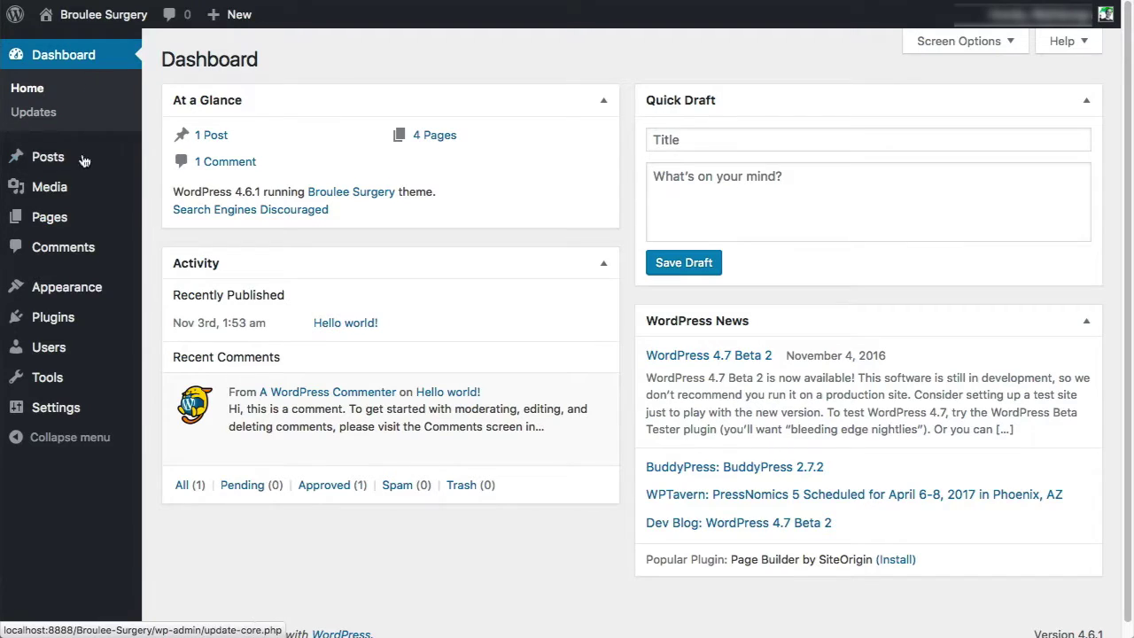
pyautogui.moveTo(52, 220)
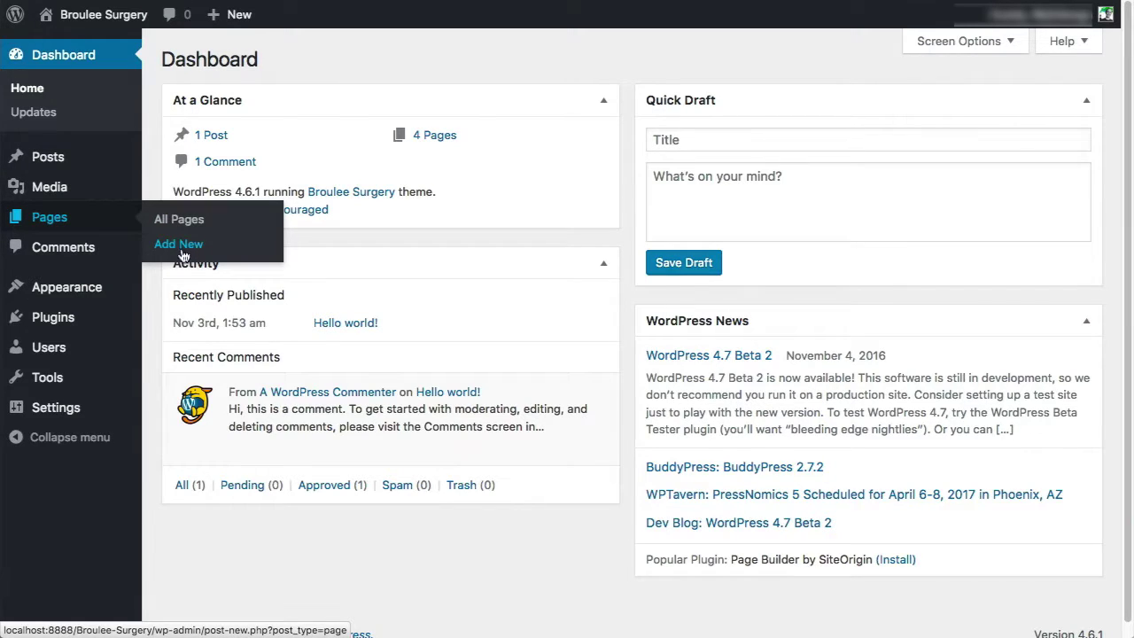
pyautogui.moveTo(235, 22)
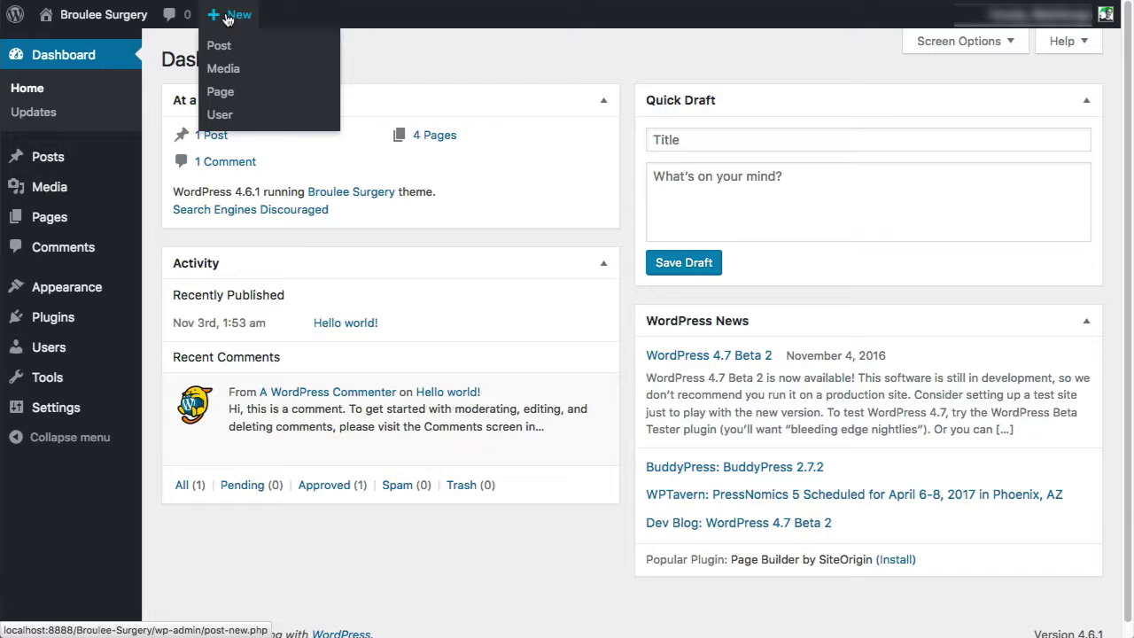
pyautogui.click(222, 92)
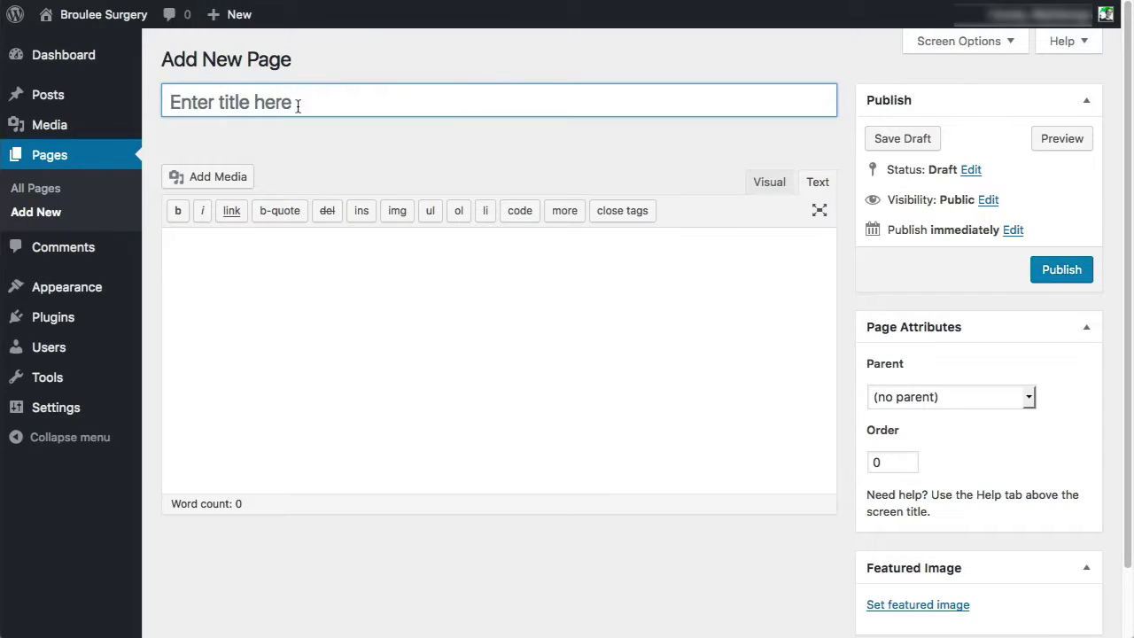
# - Title the page 'Fees', add the body text 'Add text here', and publish it
pyautogui.click(296, 104)
pyautogui.write('Fees')
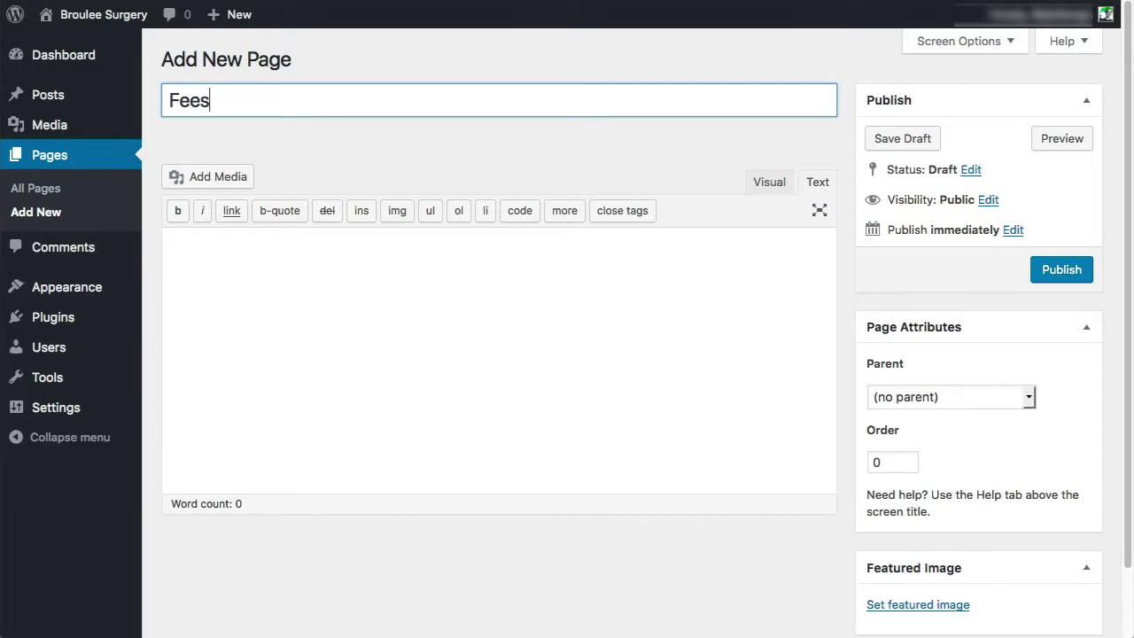
pyautogui.click(305, 264)
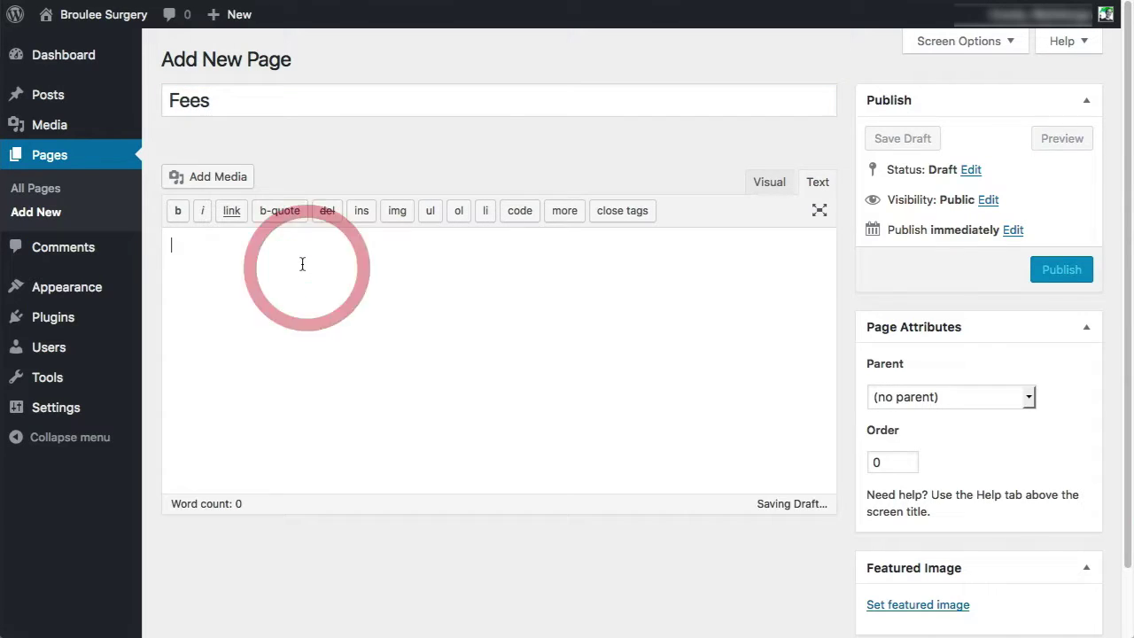
pyautogui.write('Add ')
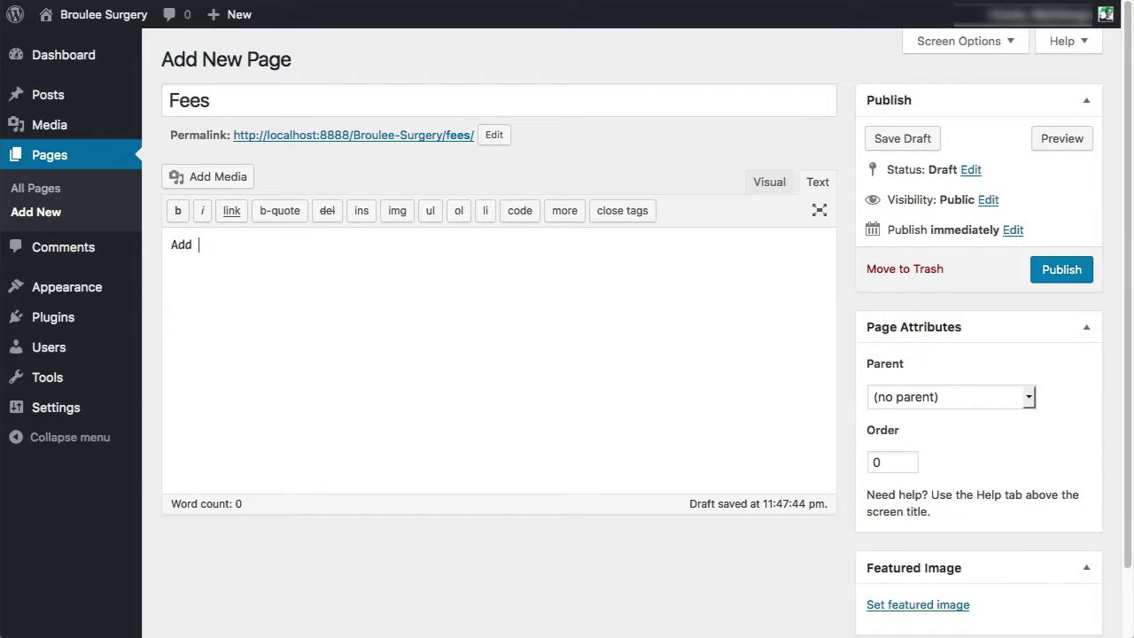
pyautogui.write('text here')
pyautogui.click(1063, 268)
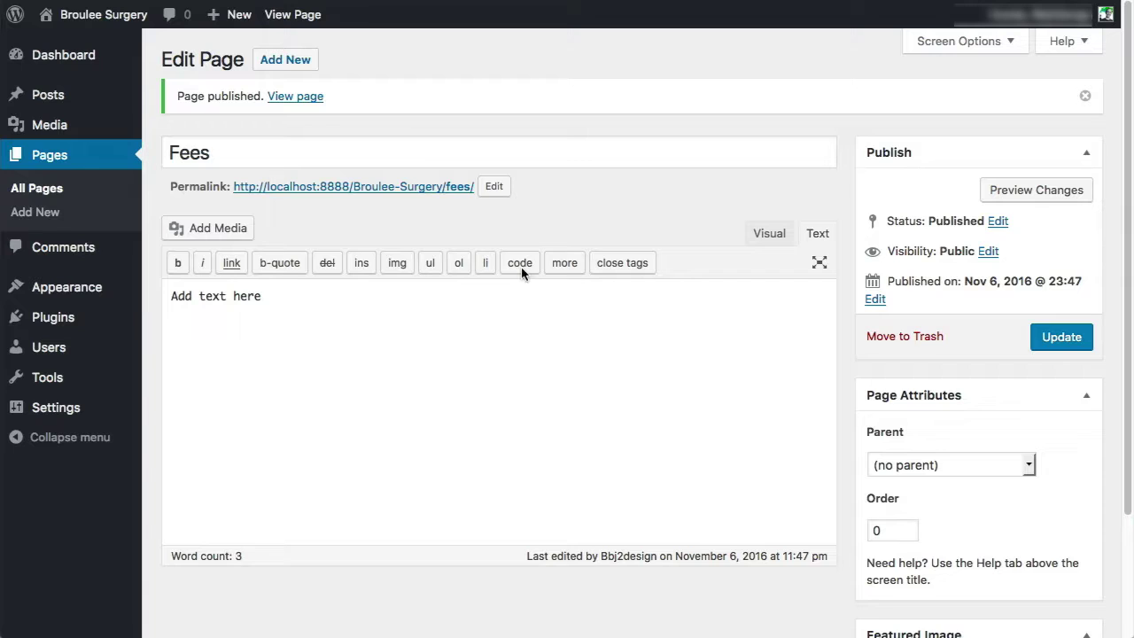
pyautogui.moveTo(230, 18)
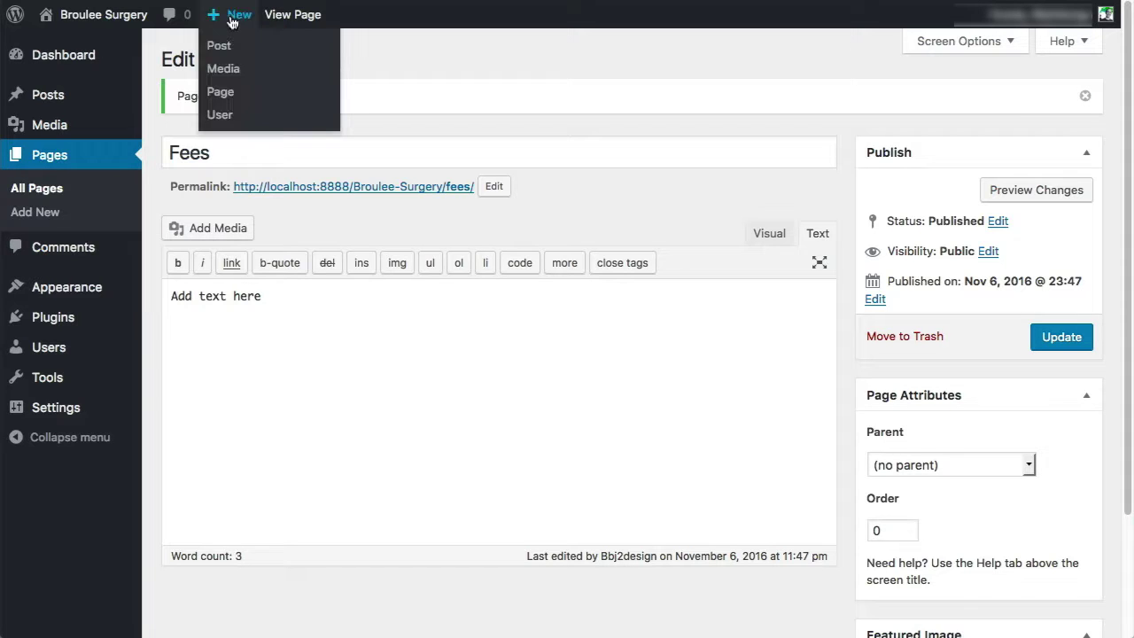
# - Publish a 'Doctors' page with body 'text here' under parent Broulee Surgery Staff
pyautogui.click(229, 90)
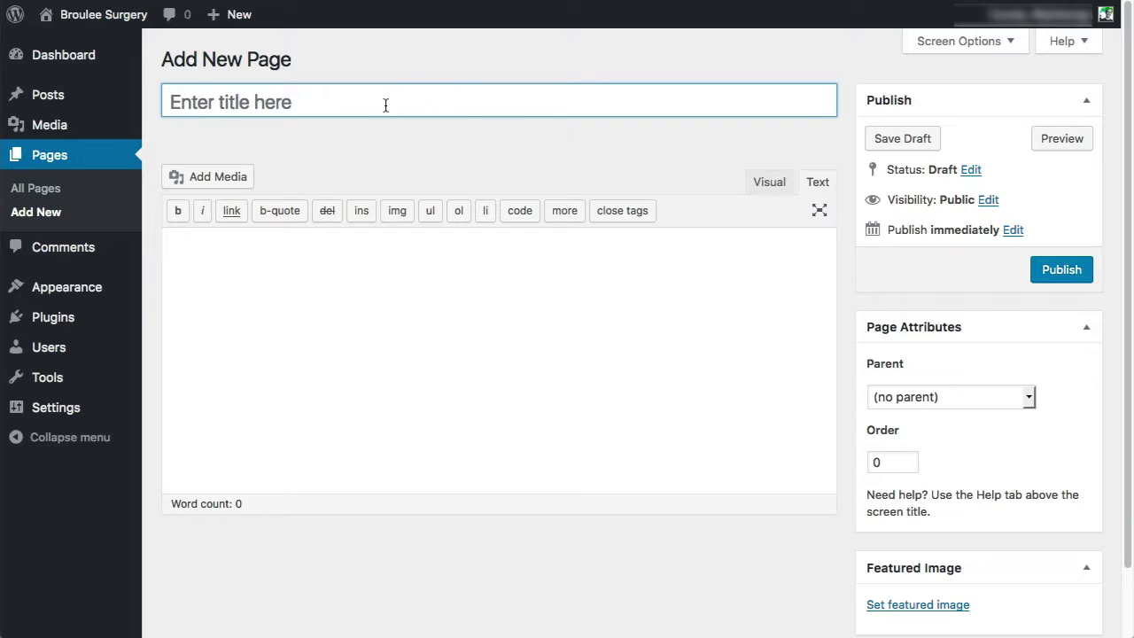
pyautogui.click(319, 104)
pyautogui.write('D')
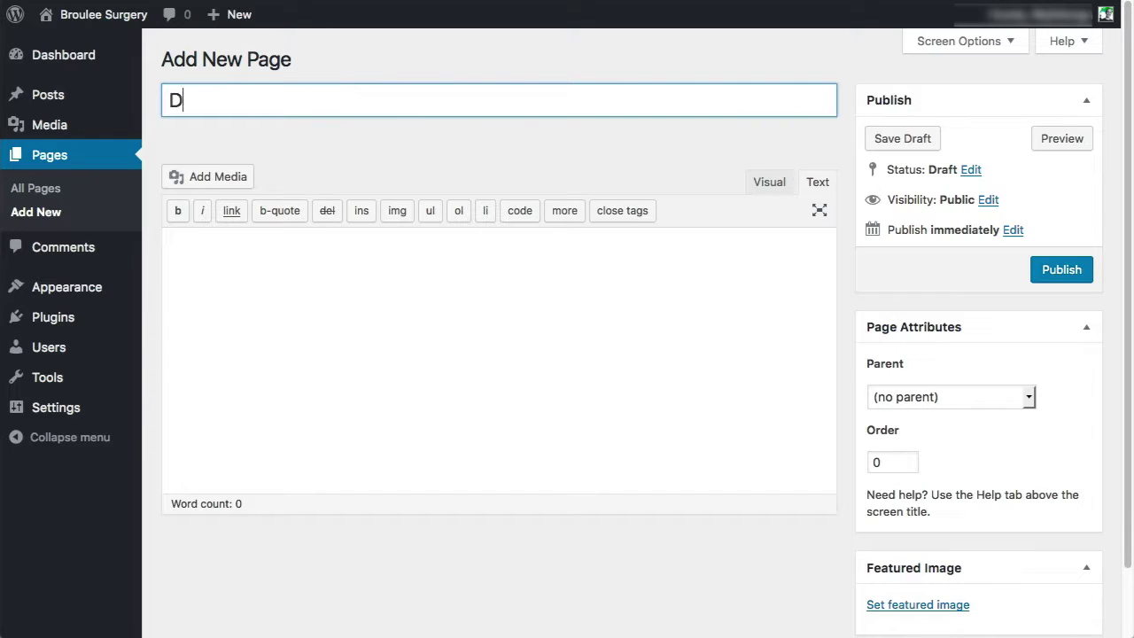
pyautogui.write('octors')
pyautogui.click(379, 303)
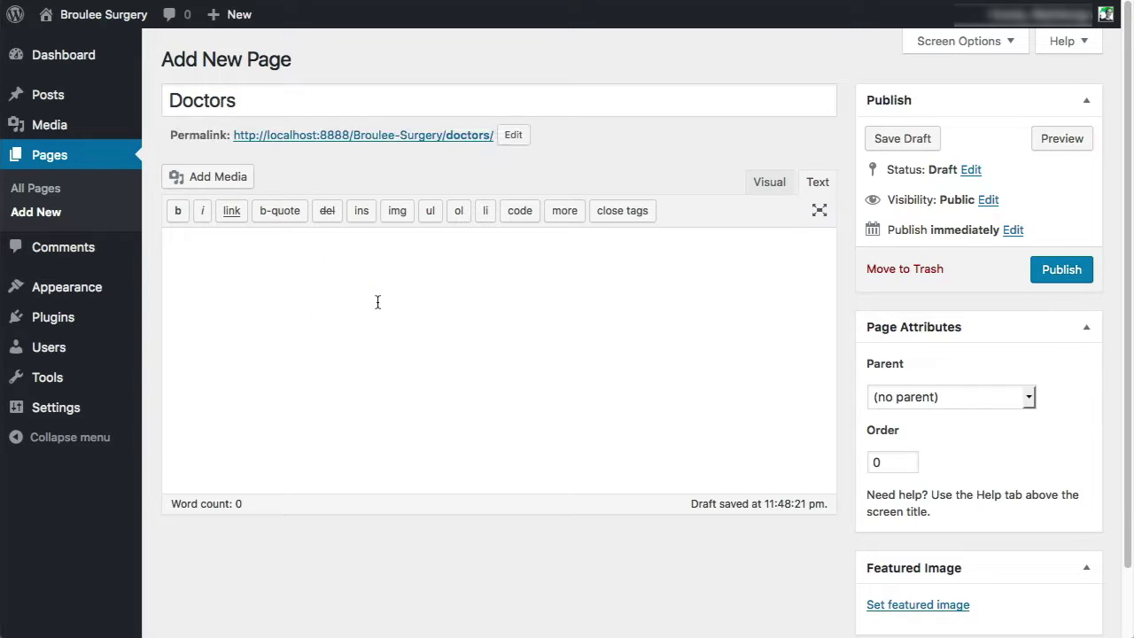
pyautogui.write('text here')
pyautogui.click(1029, 397)
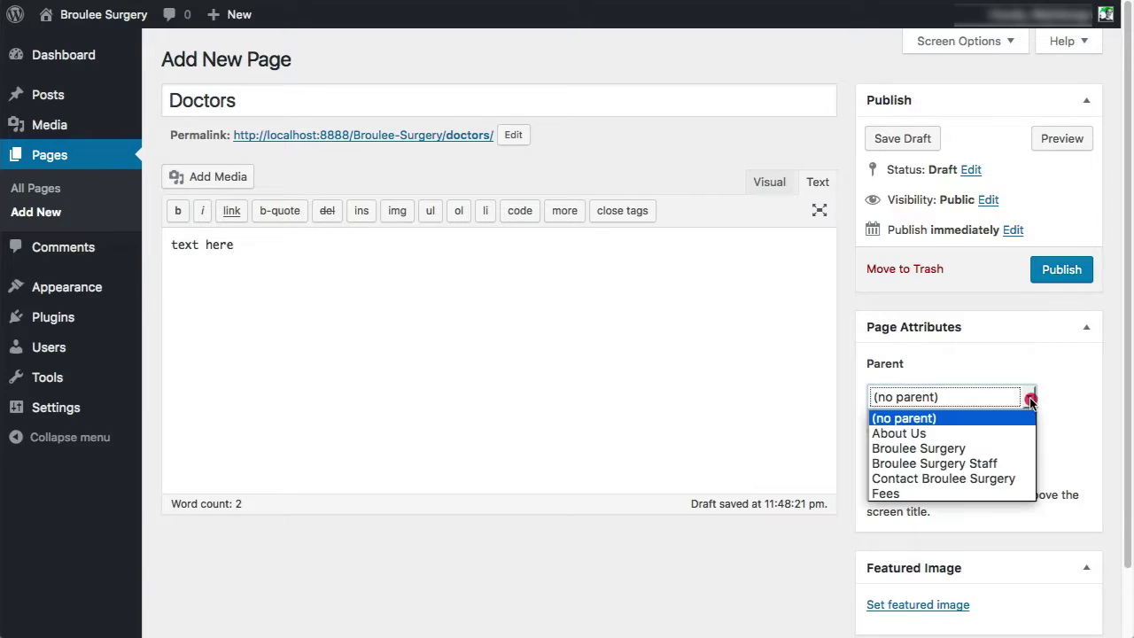
pyautogui.click(993, 462)
pyautogui.click(1063, 276)
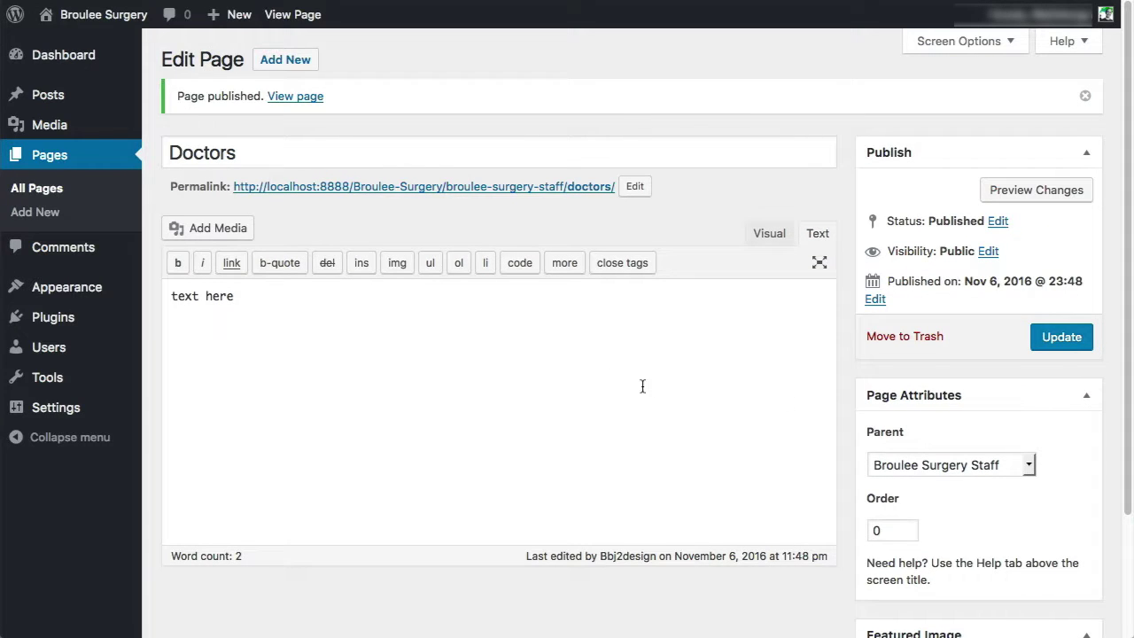
# - Start a new page titled 'Nurses' with the body text 'add text'
pyautogui.moveTo(232, 14)
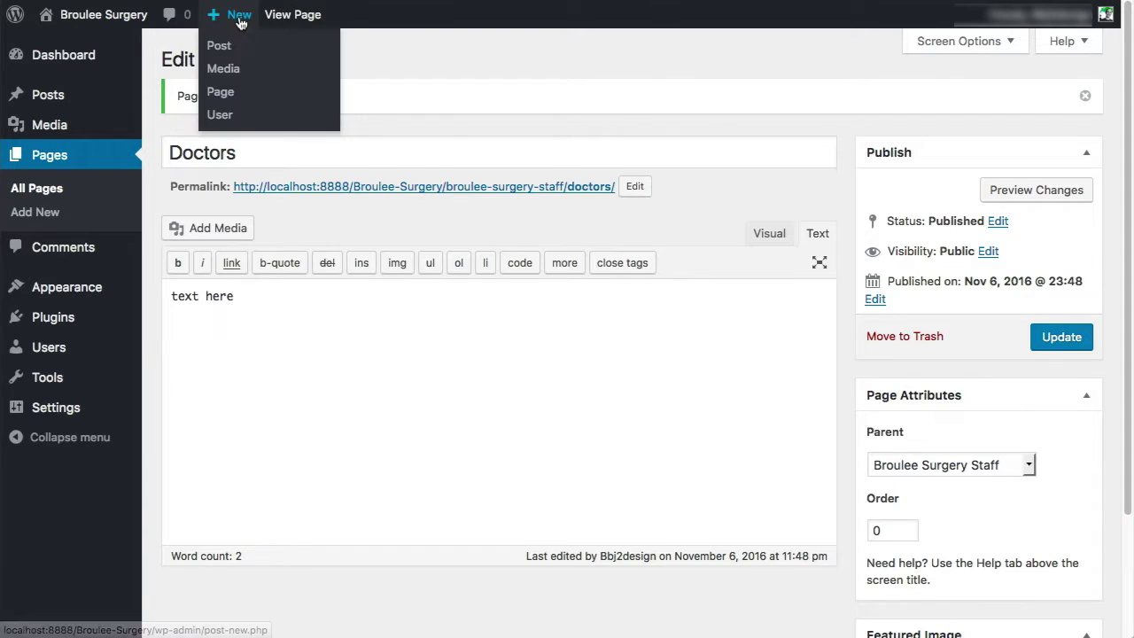
pyautogui.click(223, 93)
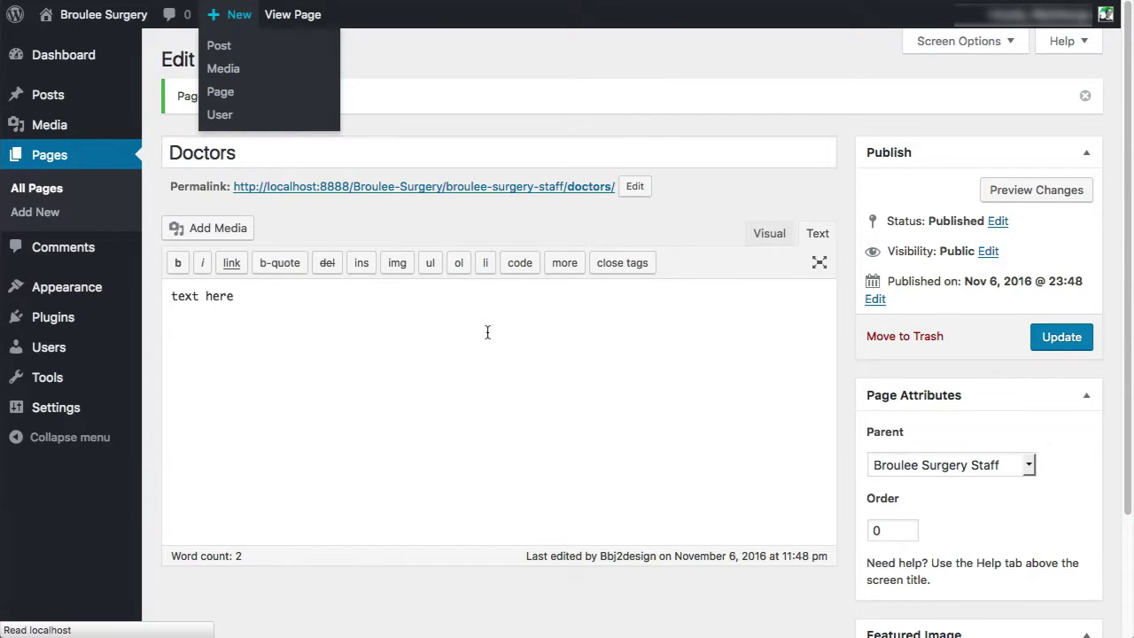
pyautogui.click(299, 103)
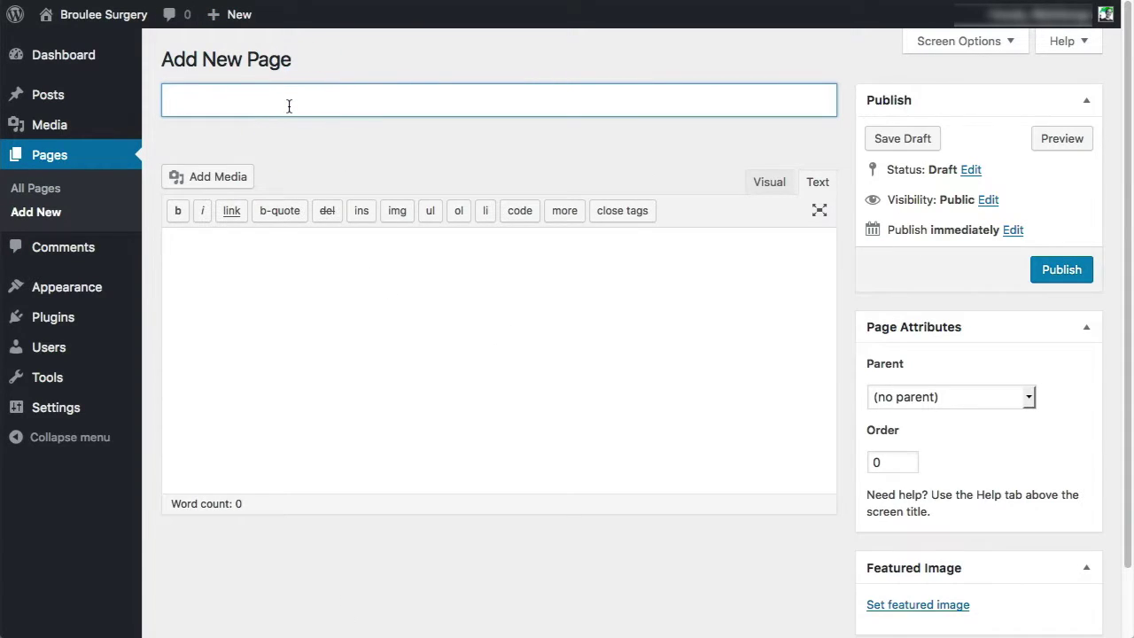
pyautogui.write('Nurses')
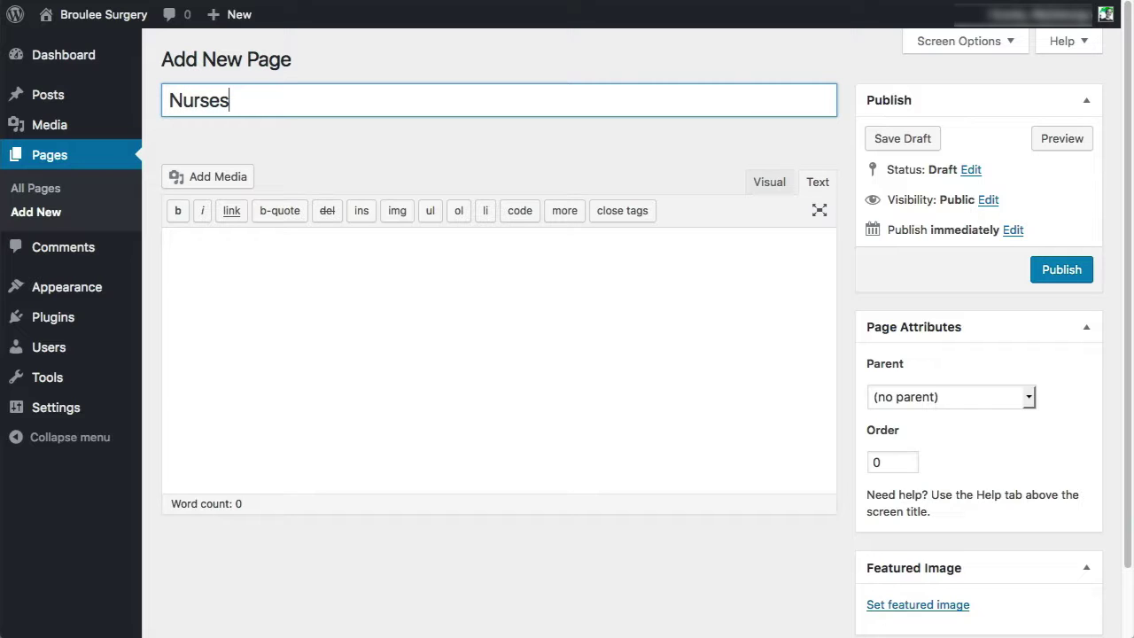
pyautogui.click(353, 307)
pyautogui.write('add ')
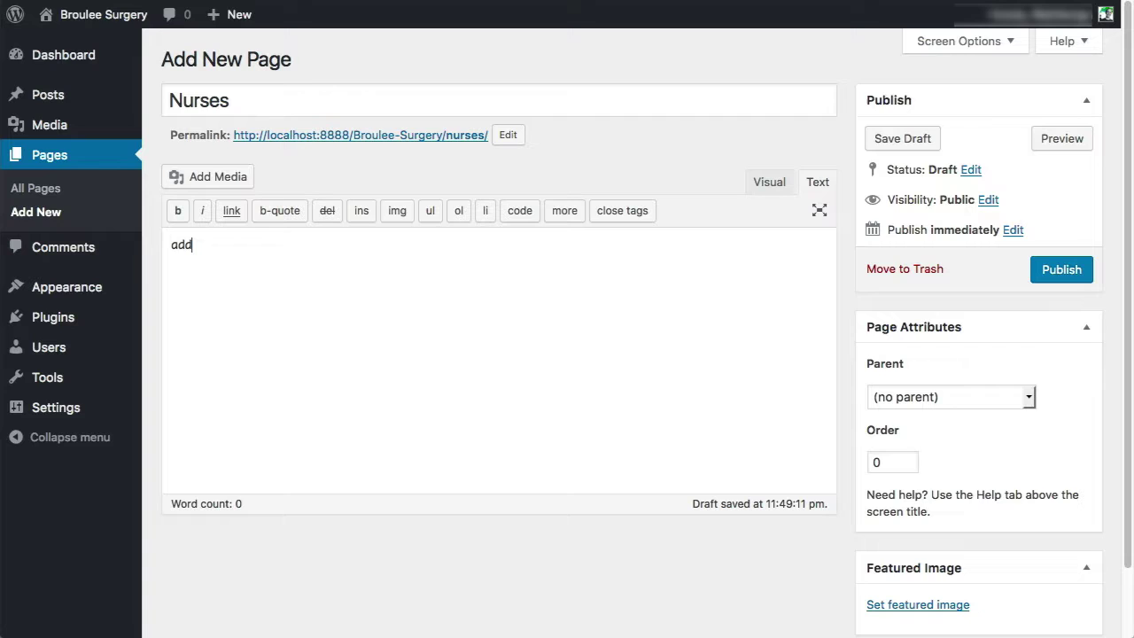
pyautogui.write('text')
# - Set the Nurses parent to Broulee Surgery Staff, publish it, and close the mail sidebar
pyautogui.click(1021, 397)
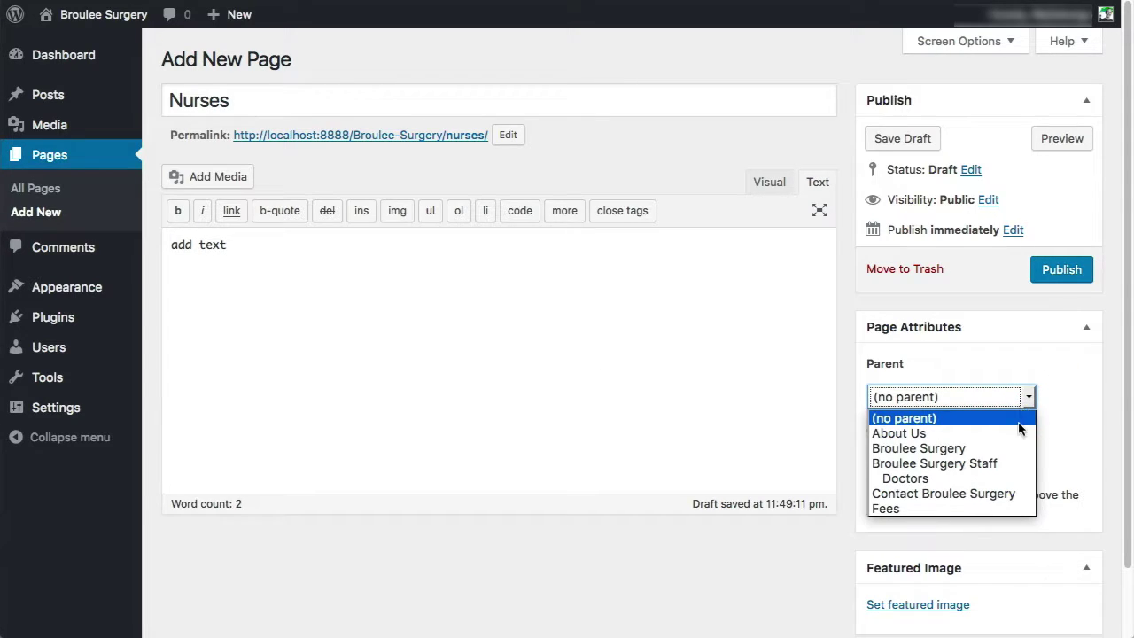
pyautogui.click(996, 469)
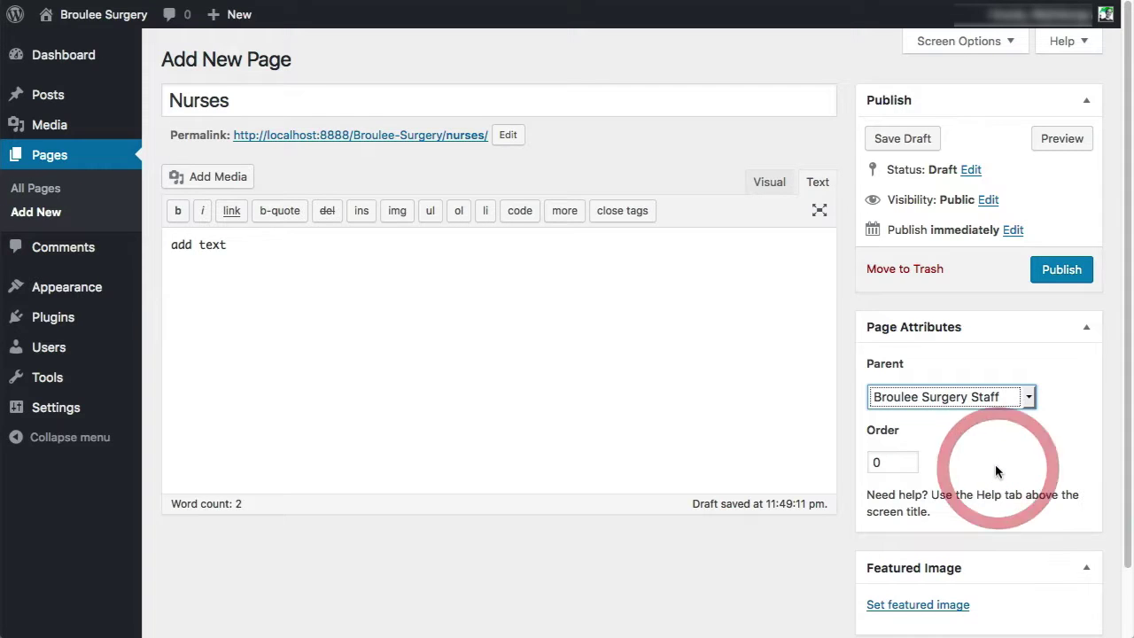
pyautogui.click(1069, 275)
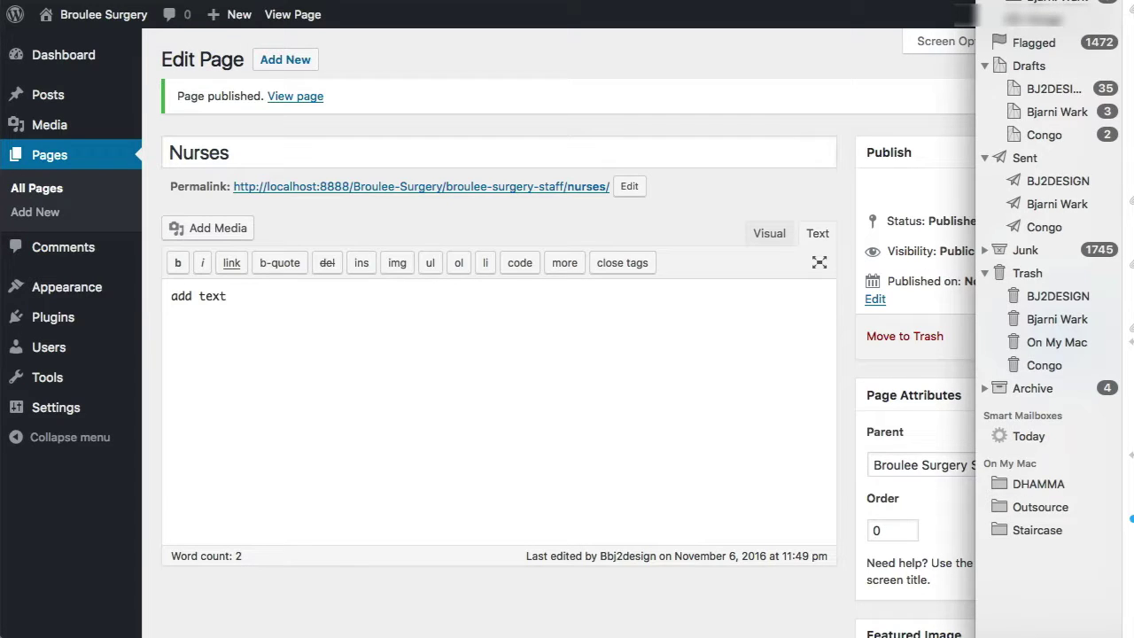
pyautogui.click(329, 346)
# - Start a new page titled 'Administrative Staff' with the body text 'text here'
pyautogui.moveTo(229, 15)
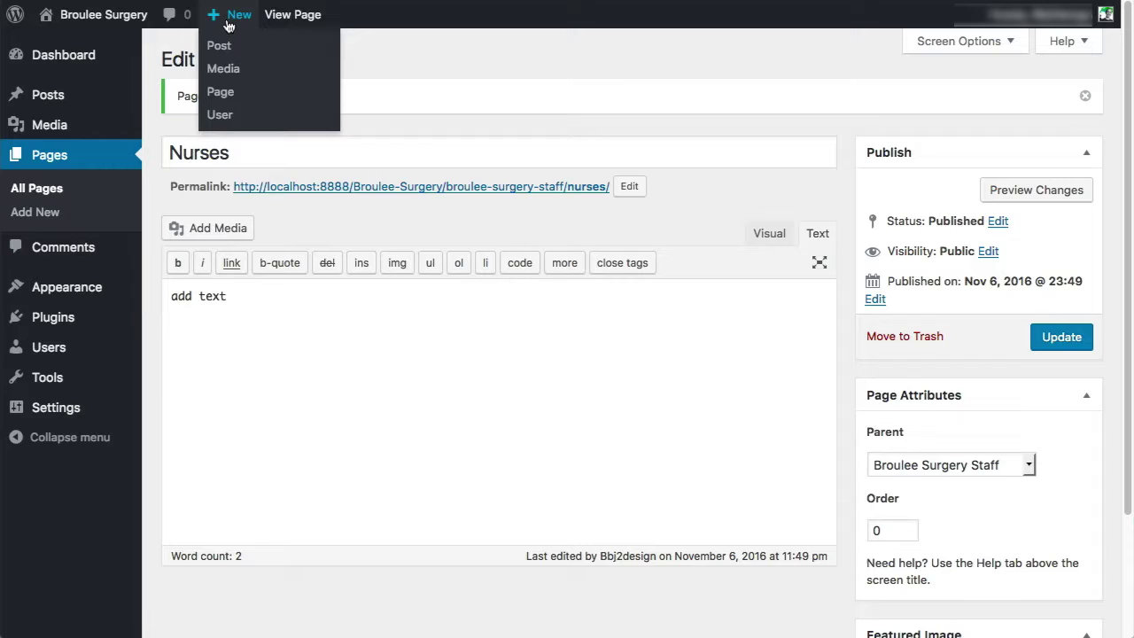
pyautogui.click(222, 92)
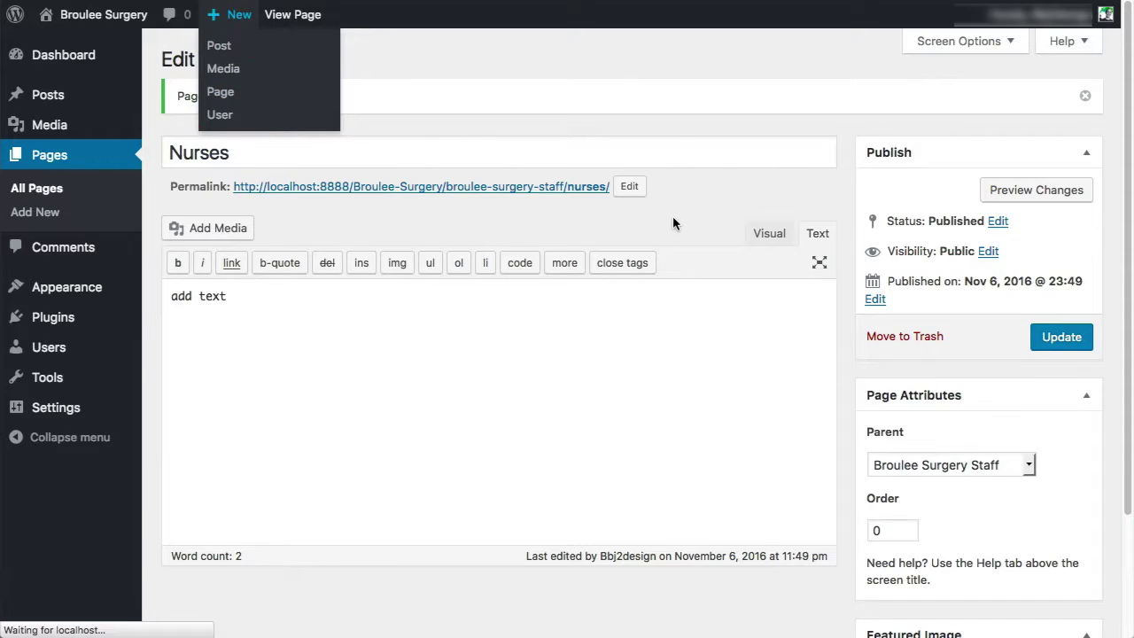
pyautogui.click(342, 106)
pyautogui.write('Administrative staff')
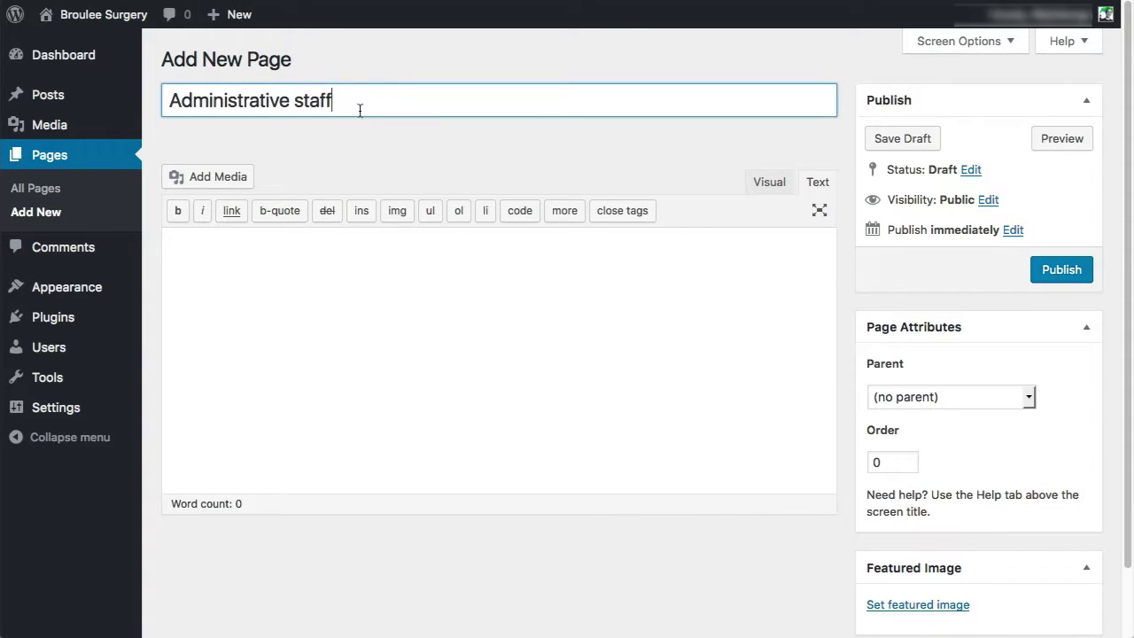
pyautogui.click(299, 101)
pyautogui.press('BackSpace')
pyautogui.write('S')
pyautogui.click(240, 248)
pyautogui.write('tex')
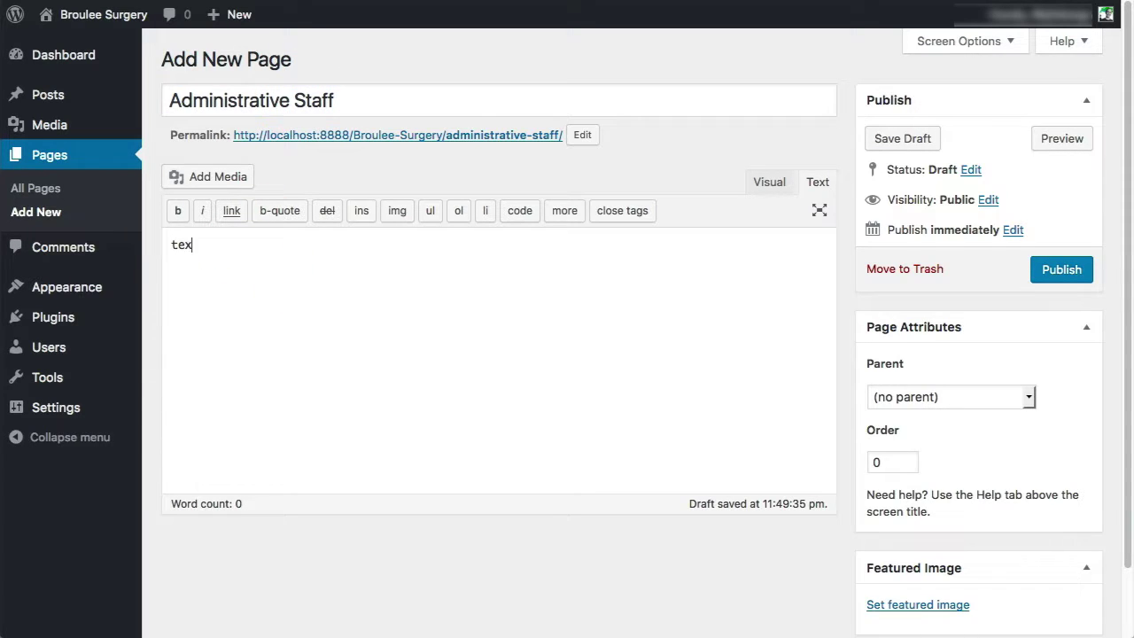
pyautogui.write('t here')
# - Make Administrative Staff a child of Broulee Surgery Staff and publish it
pyautogui.click(1008, 397)
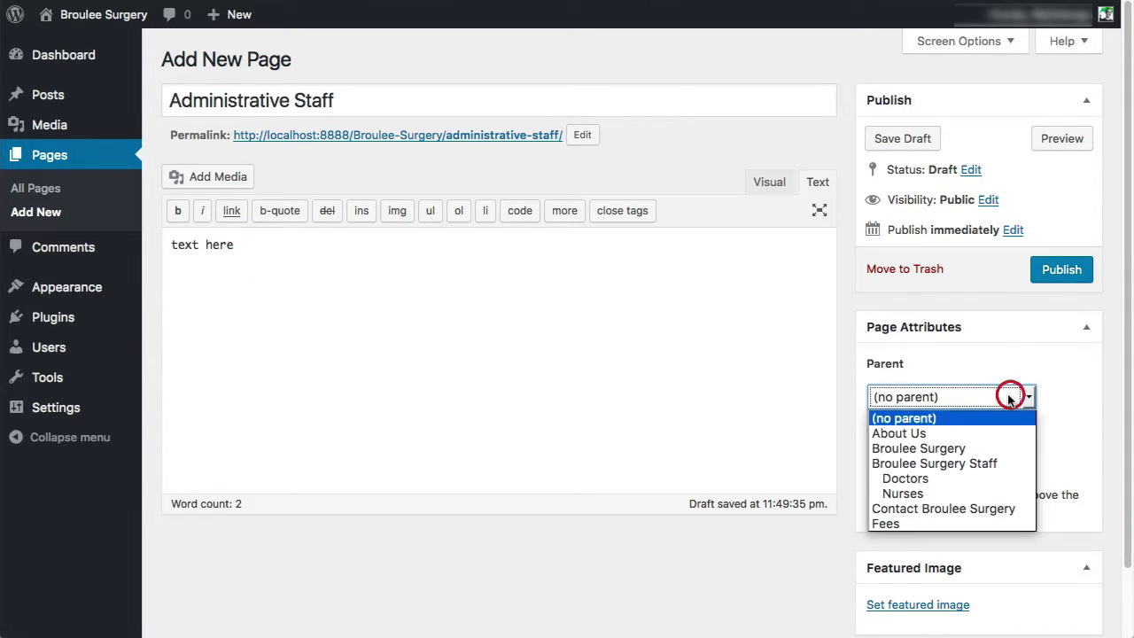
pyautogui.click(969, 466)
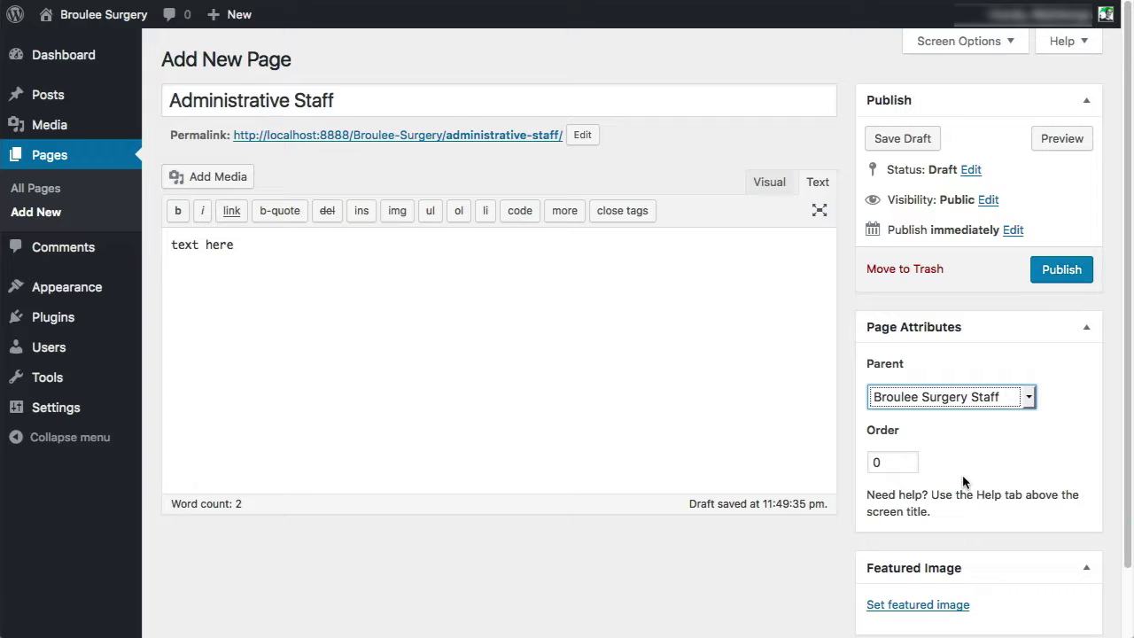
pyautogui.click(1058, 277)
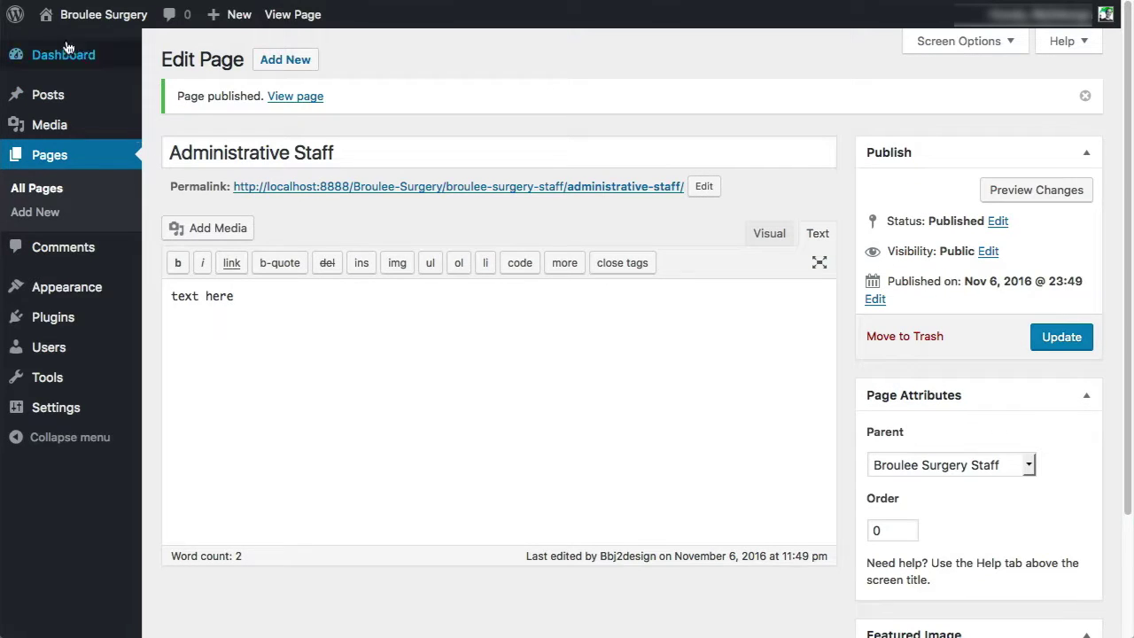
# - View the public front page, then return to the Broulee Surgery admin Dashboard
pyautogui.moveTo(83, 24)
pyautogui.click(71, 49)
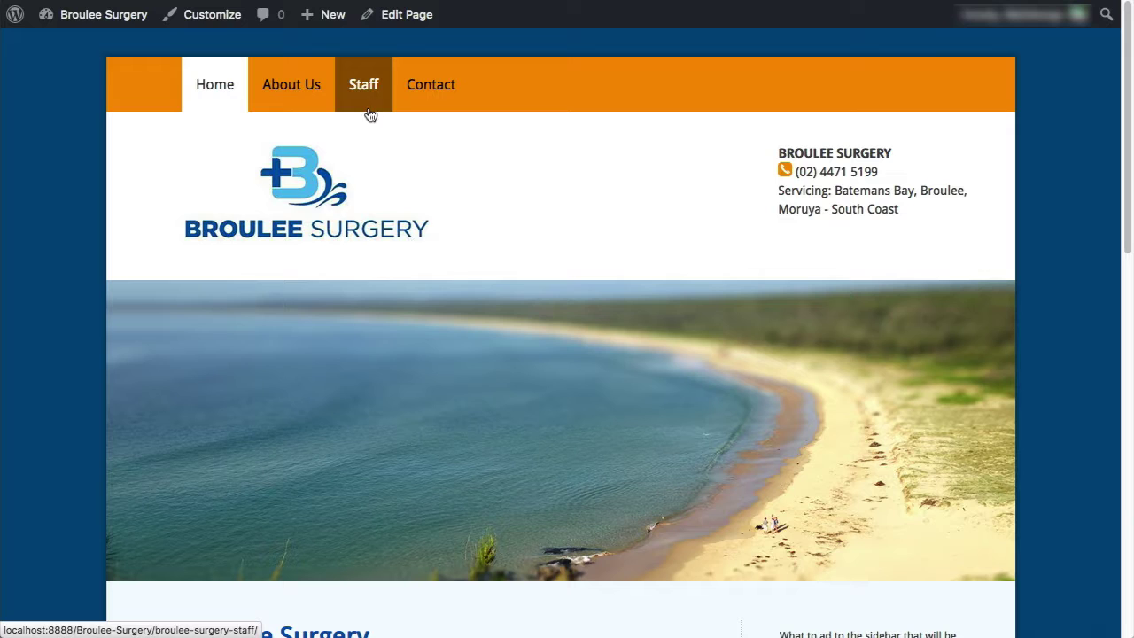
pyautogui.moveTo(92, 19)
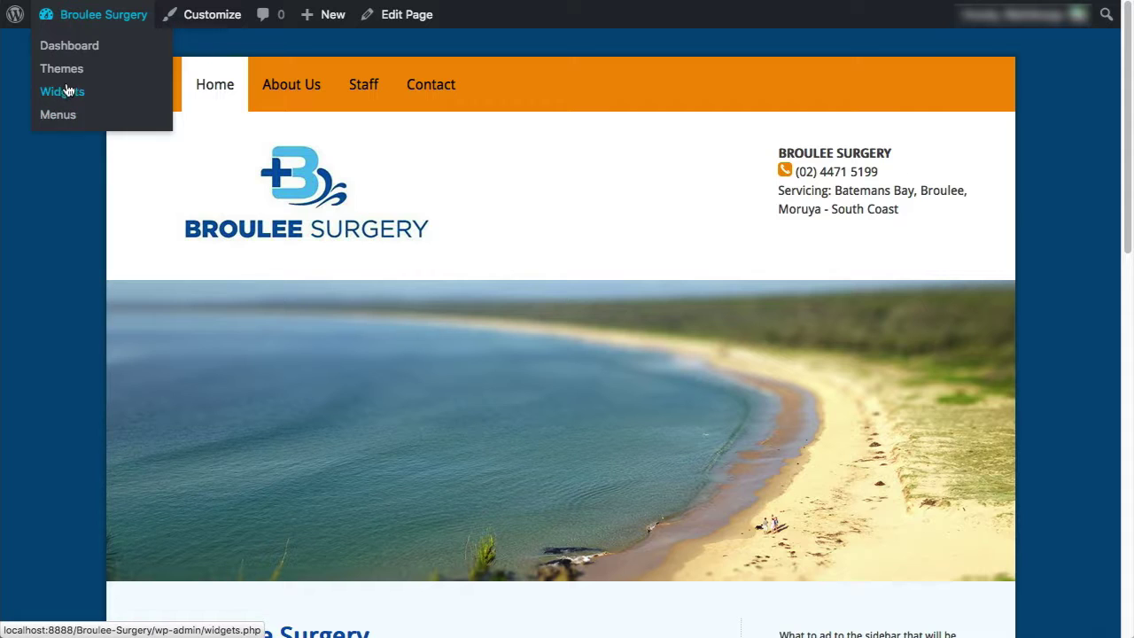
pyautogui.click(78, 50)
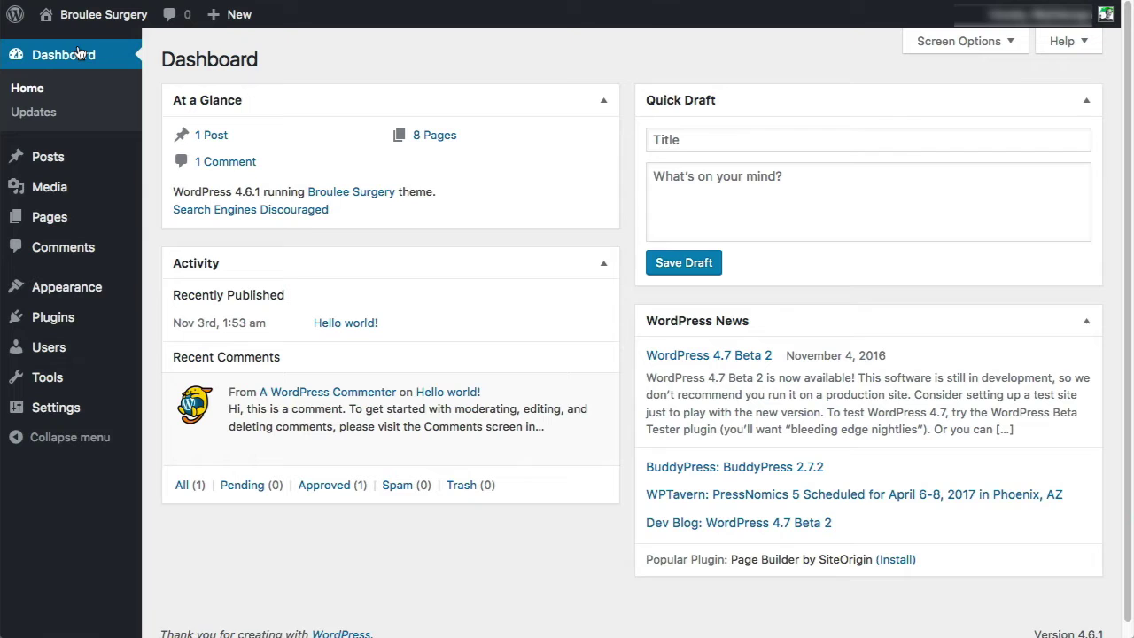
pyautogui.moveTo(78, 295)
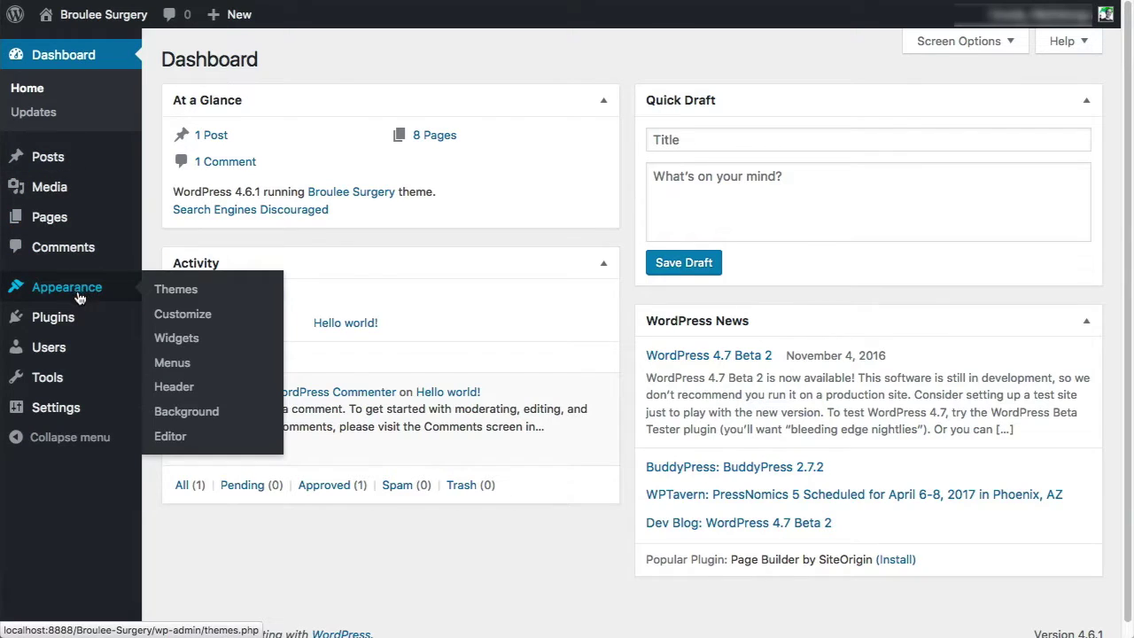
# - Open Appearance > Menus and expand the Staff item's settings in the main menu
pyautogui.click(176, 364)
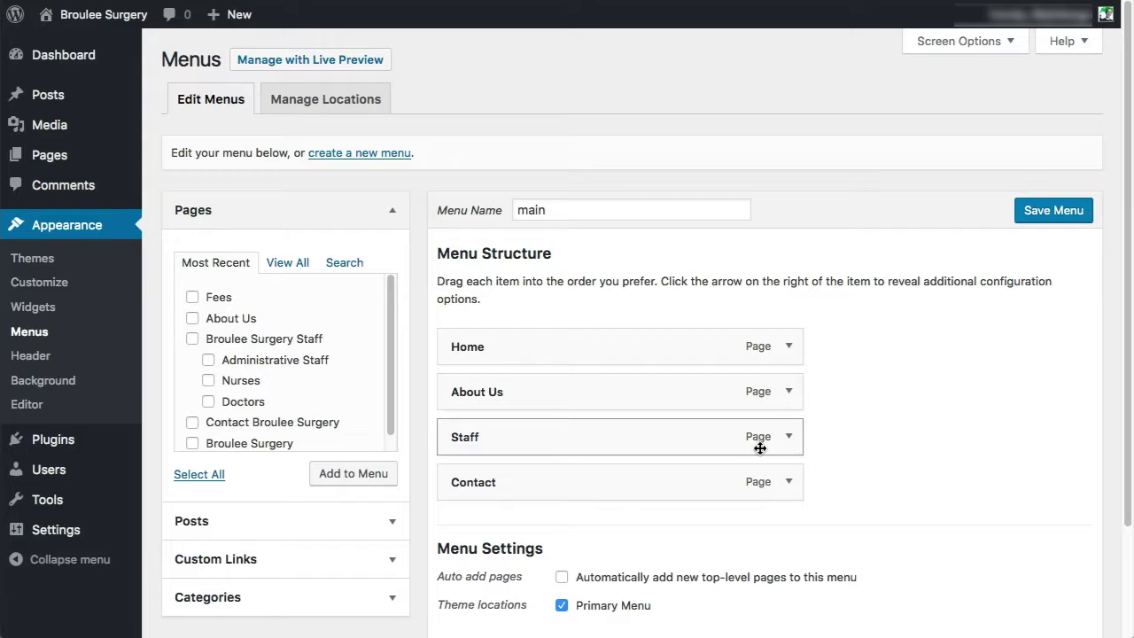
pyautogui.click(789, 438)
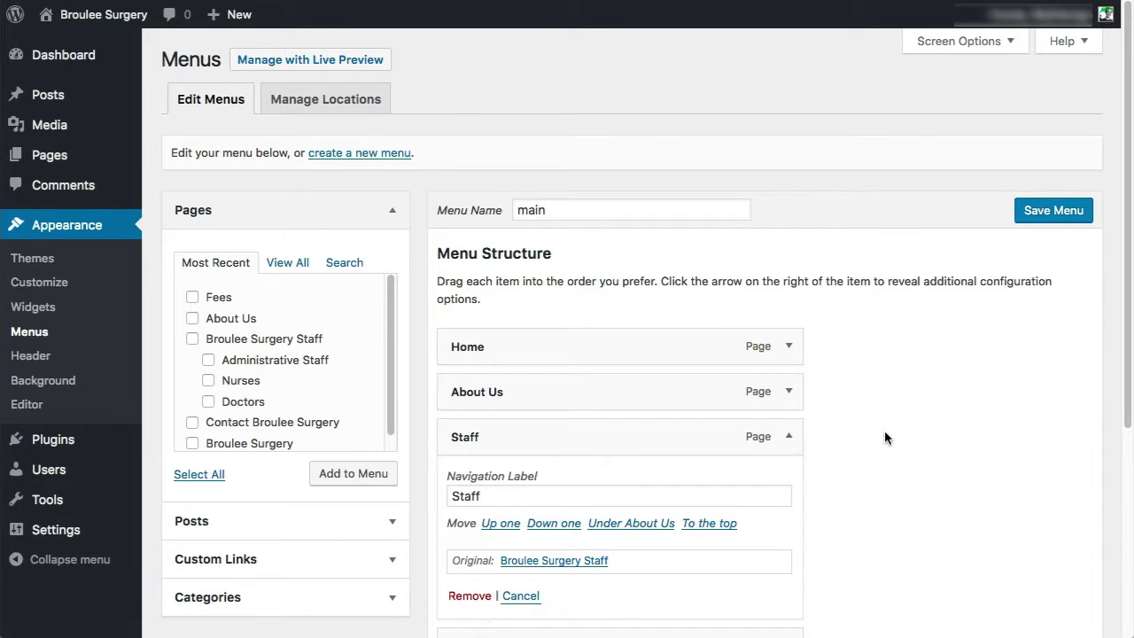
pyautogui.scroll(-1, 884, 431)
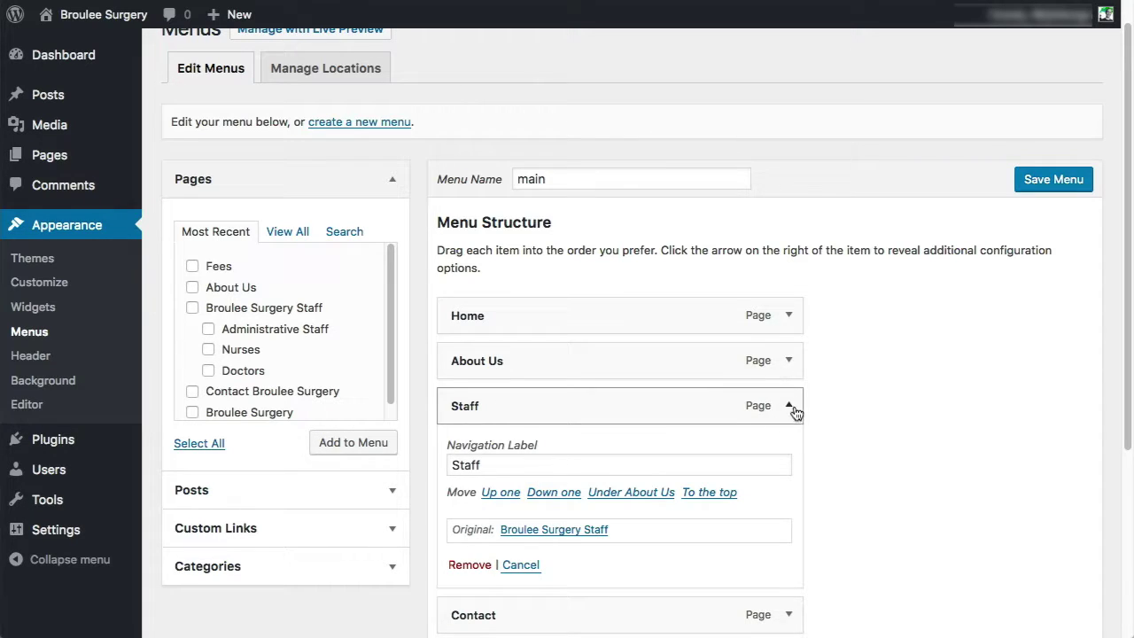
# - Nest Staff under About Us and add the Fees page to the main menu
pyautogui.moveTo(790, 410); pyautogui.dragTo(791, 356)
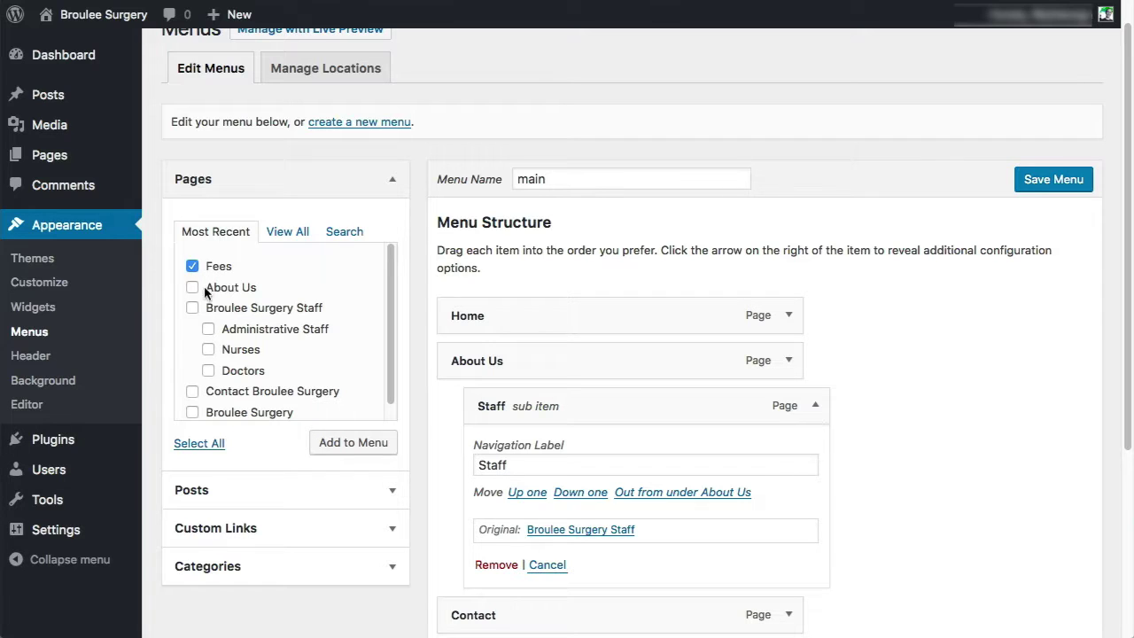
pyautogui.click(338, 448)
pyautogui.scroll(-1, 962, 410)
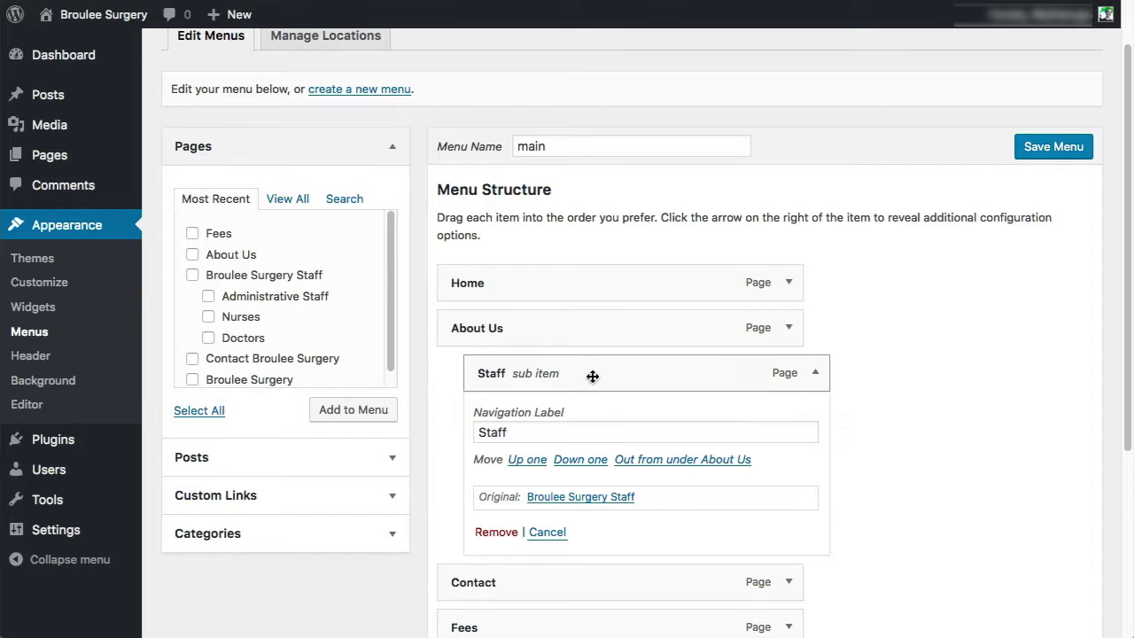
# - Return Staff to the top level, collapse its settings, and save the menu
pyautogui.moveTo(590, 375); pyautogui.dragTo(421, 359)
pyautogui.moveTo(480, 384); pyautogui.dragTo(439, 345)
pyautogui.moveTo(730, 386); pyautogui.dragTo(445, 383)
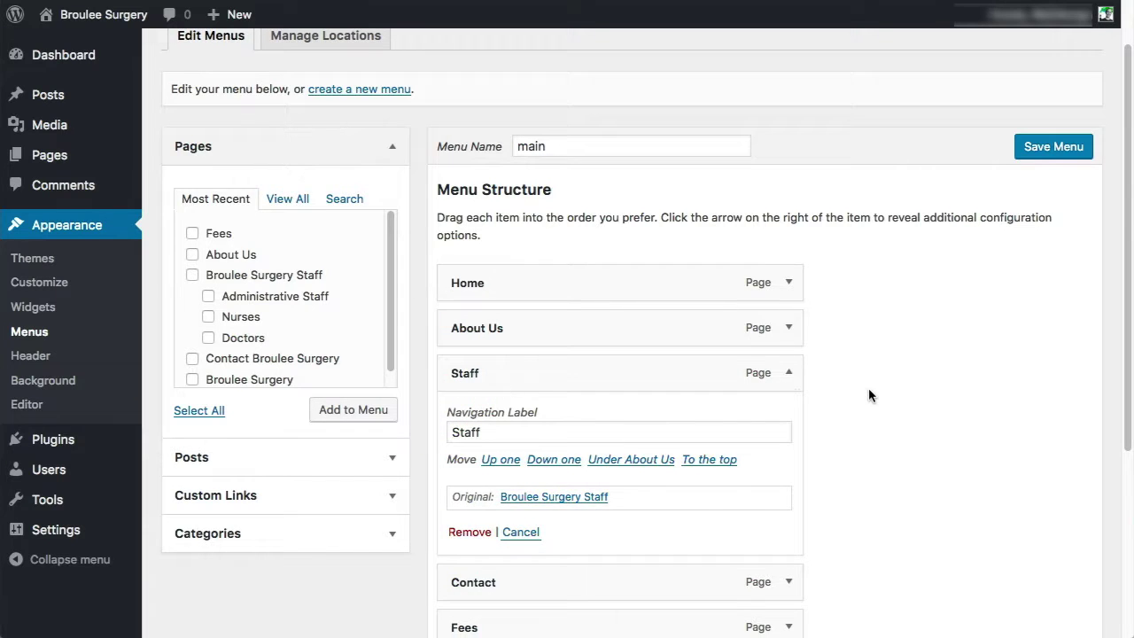
pyautogui.scroll(-2, 868, 387)
pyautogui.click(787, 286)
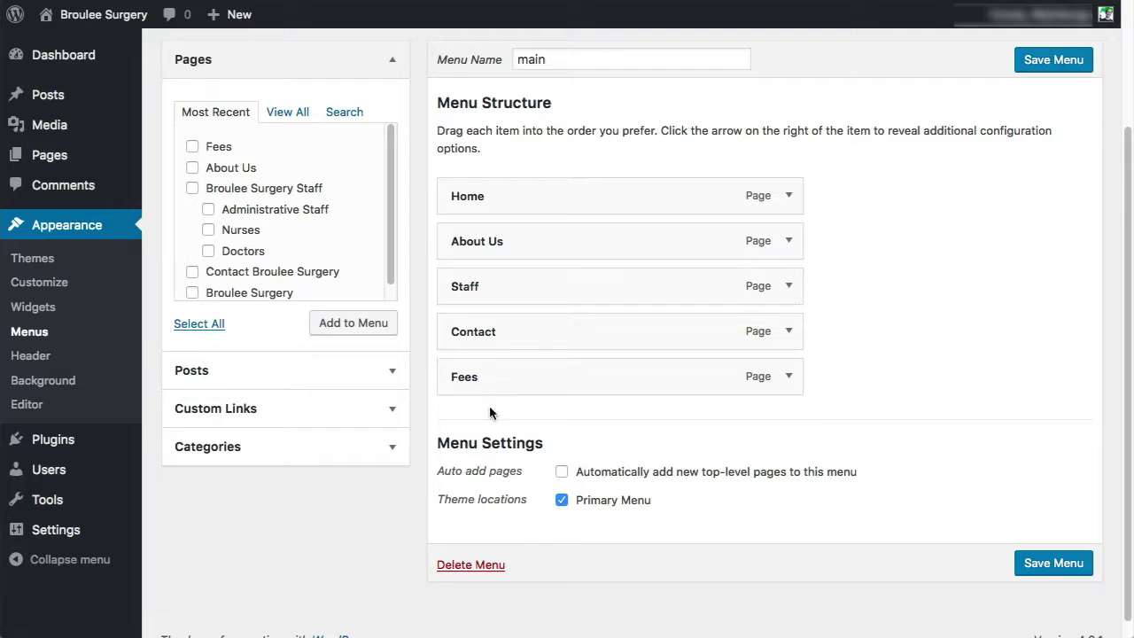
pyautogui.click(1053, 67)
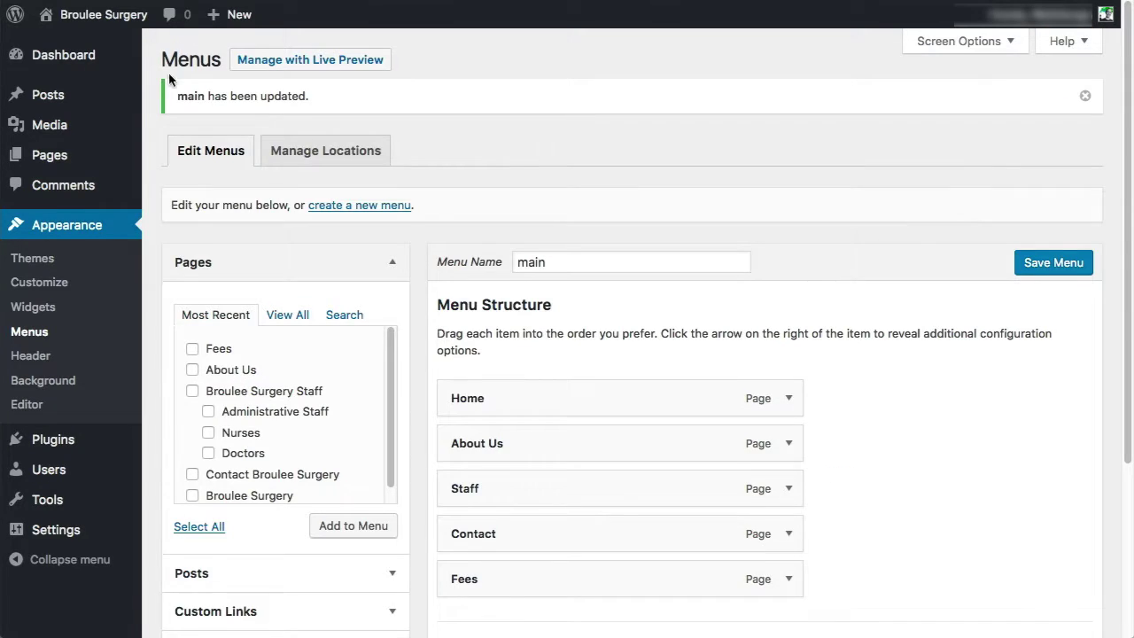
# - Check the live navigation, then move Fees above Contact and save the menu
pyautogui.moveTo(44, 14)
pyautogui.click(59, 45)
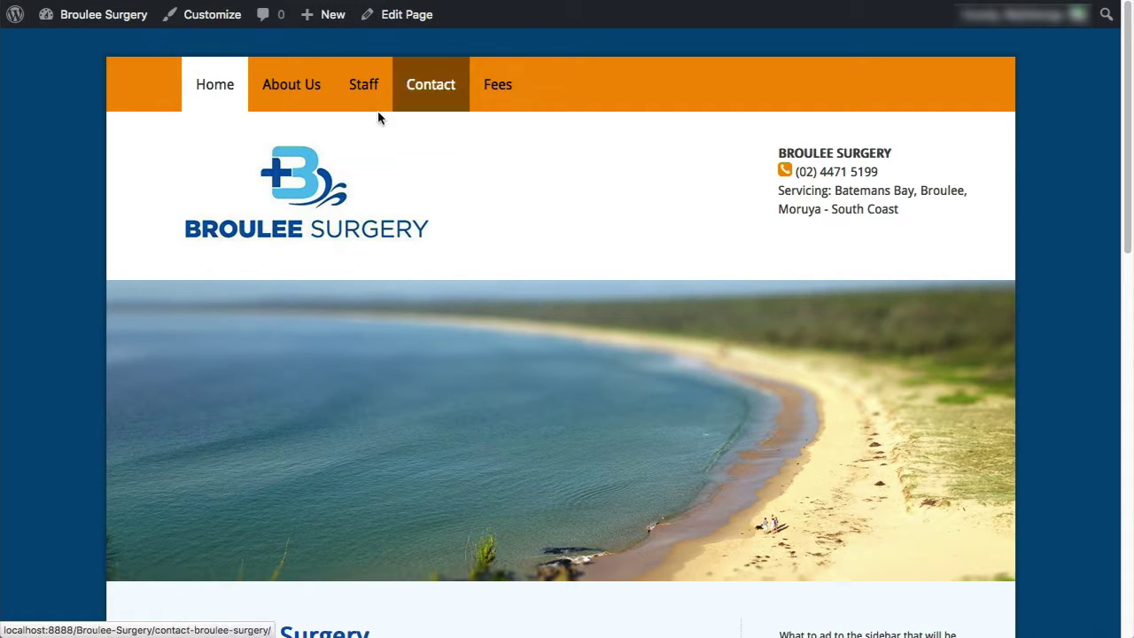
pyautogui.moveTo(93, 16)
pyautogui.click(53, 111)
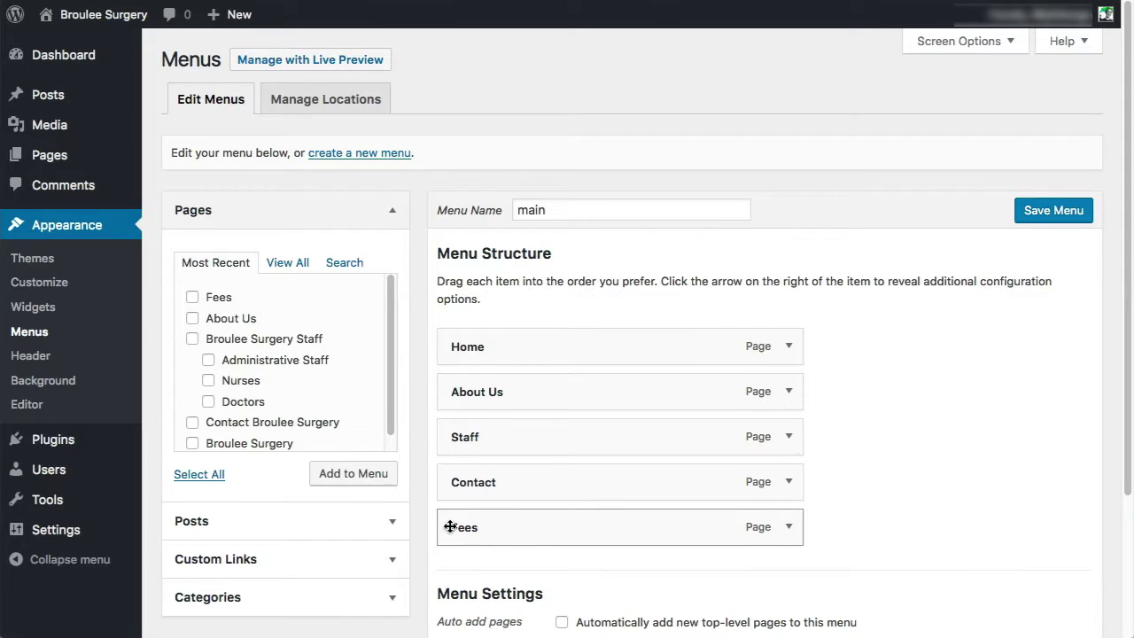
pyautogui.moveTo(450, 526); pyautogui.dragTo(423, 489)
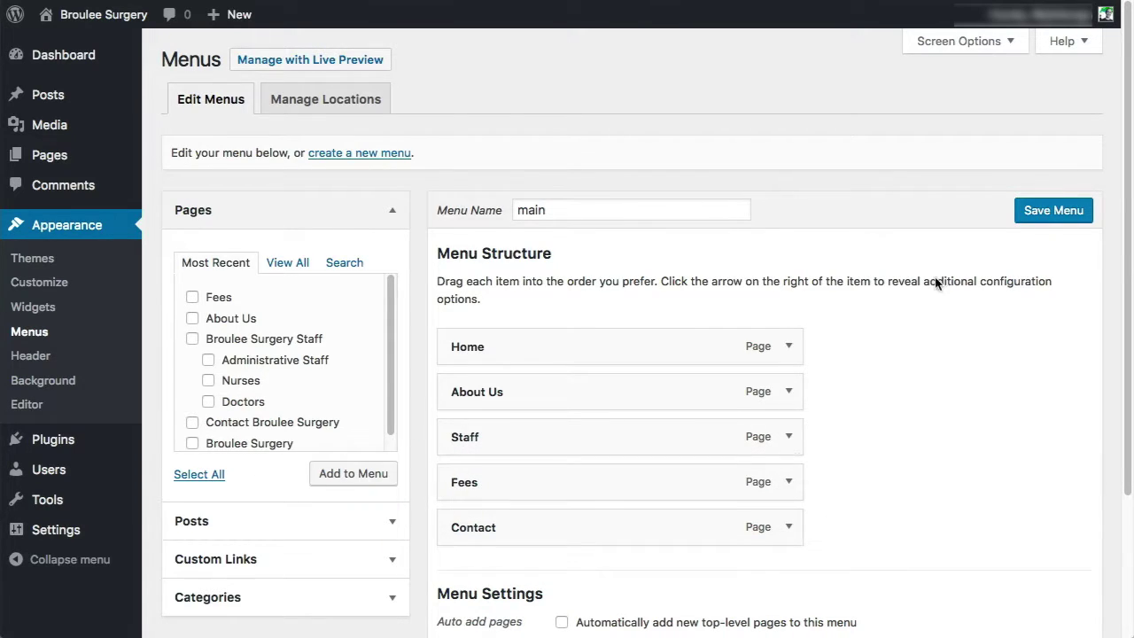
pyautogui.click(1066, 216)
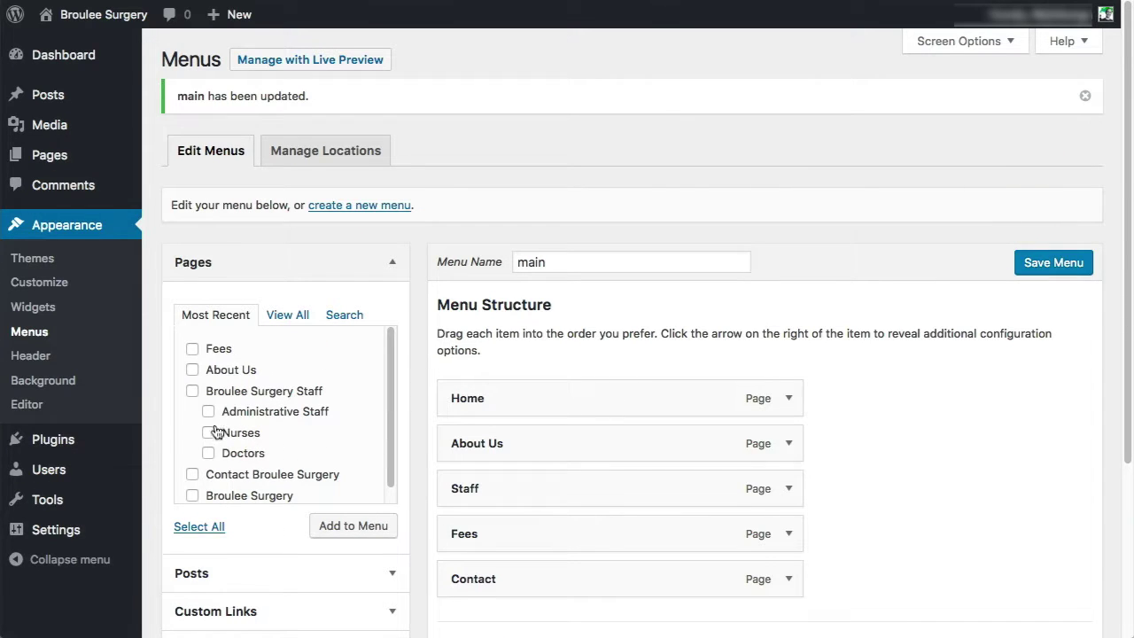
# - Add the Administrative Staff, Nurses and Doctors pages to the main menu
pyautogui.click(208, 412)
pyautogui.click(208, 433)
pyautogui.click(208, 453)
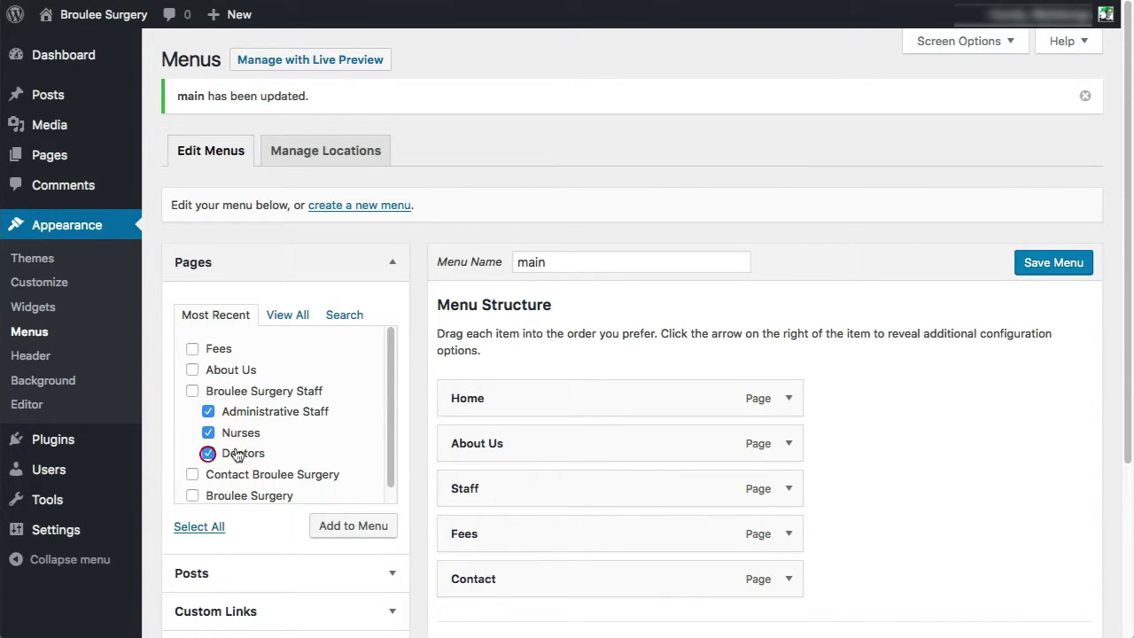
pyautogui.moveTo(387, 407); pyautogui.dragTo(372, 430)
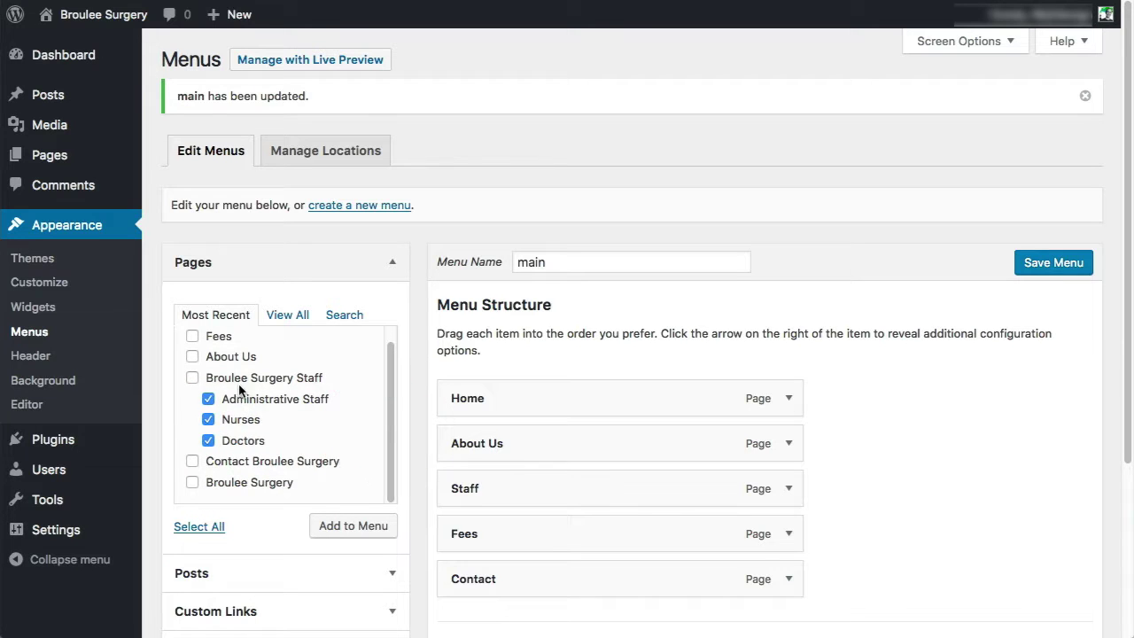
pyautogui.click(354, 524)
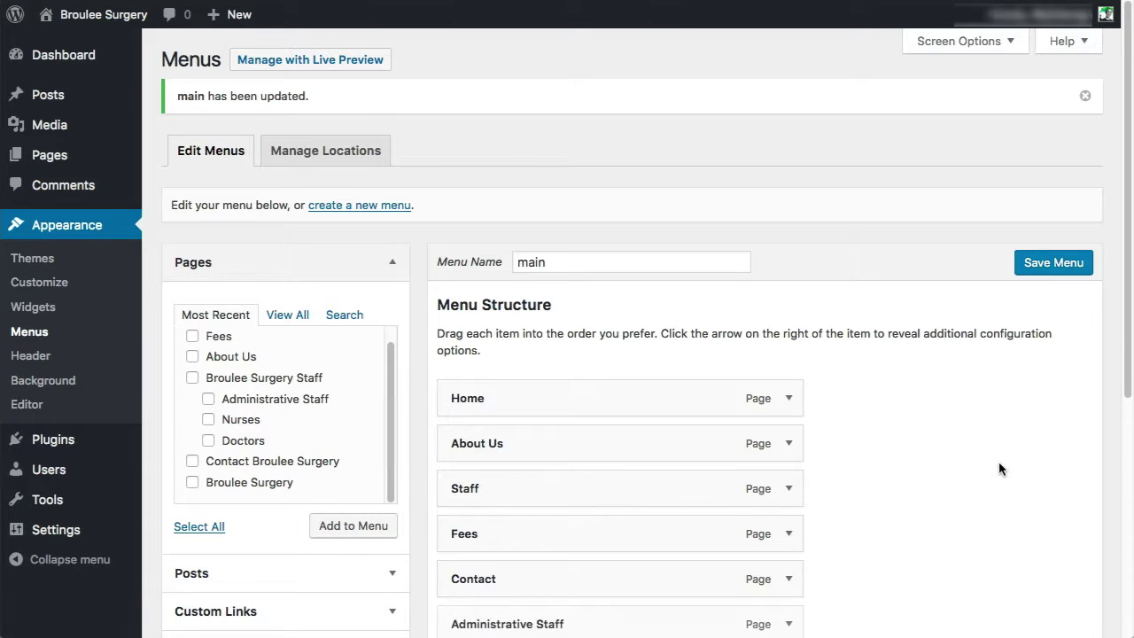
pyautogui.scroll(-3, 998, 462)
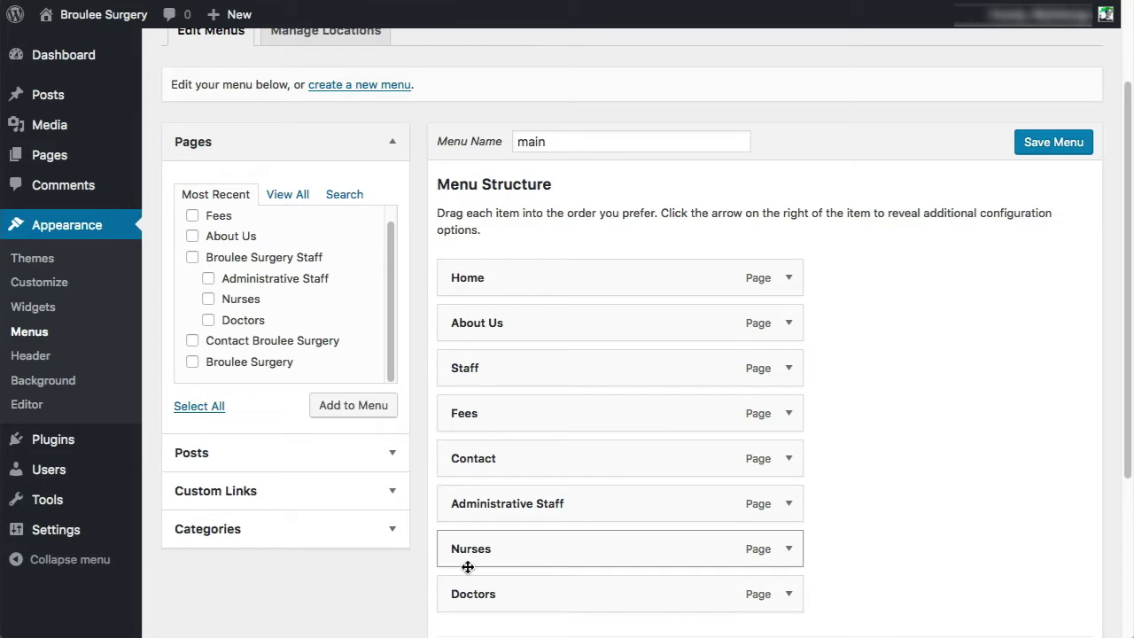
# - Indent Doctors, Nurses and Administrative Staff in order beneath the Staff item
pyautogui.moveTo(458, 595); pyautogui.dragTo(496, 398)
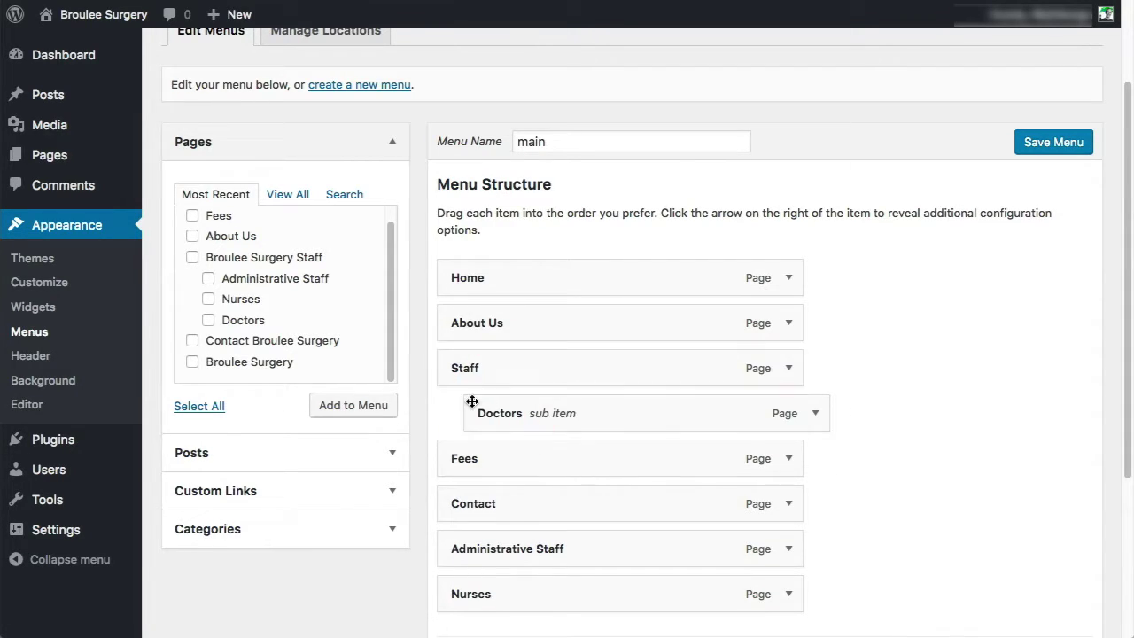
pyautogui.moveTo(1125, 272); pyautogui.dragTo(1106, 372)
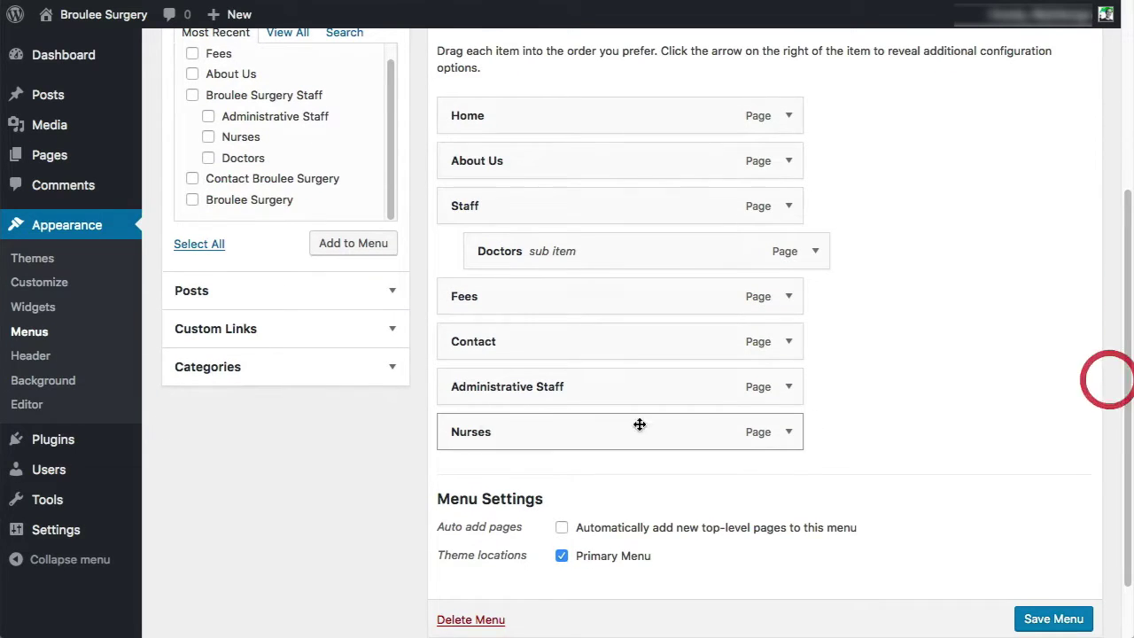
pyautogui.moveTo(467, 431); pyautogui.dragTo(475, 322)
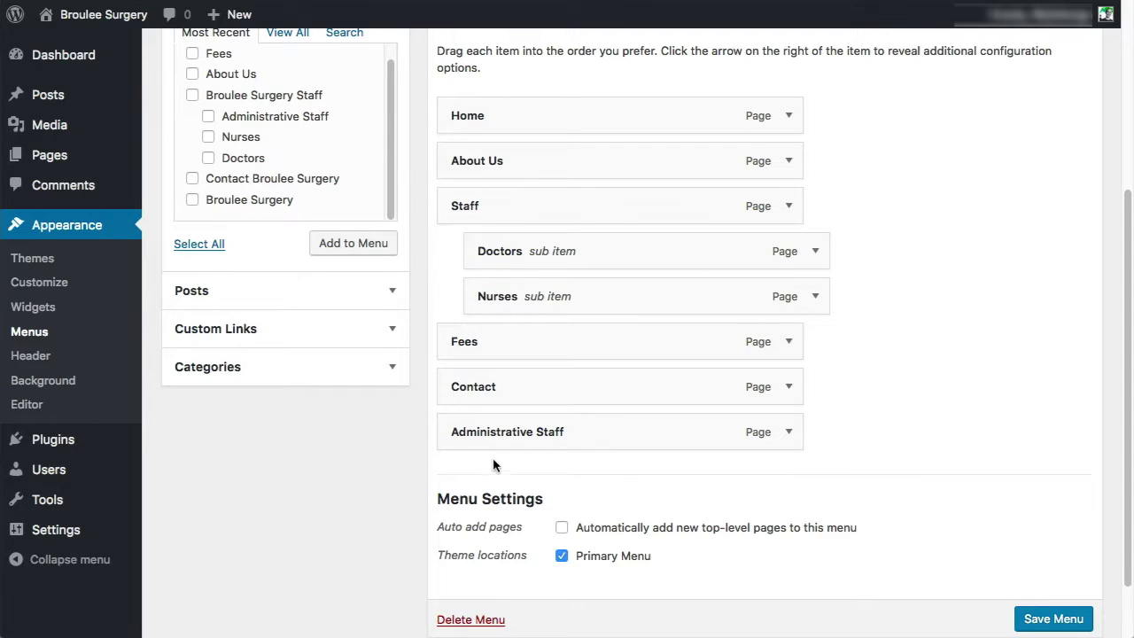
pyautogui.moveTo(451, 433); pyautogui.dragTo(482, 356)
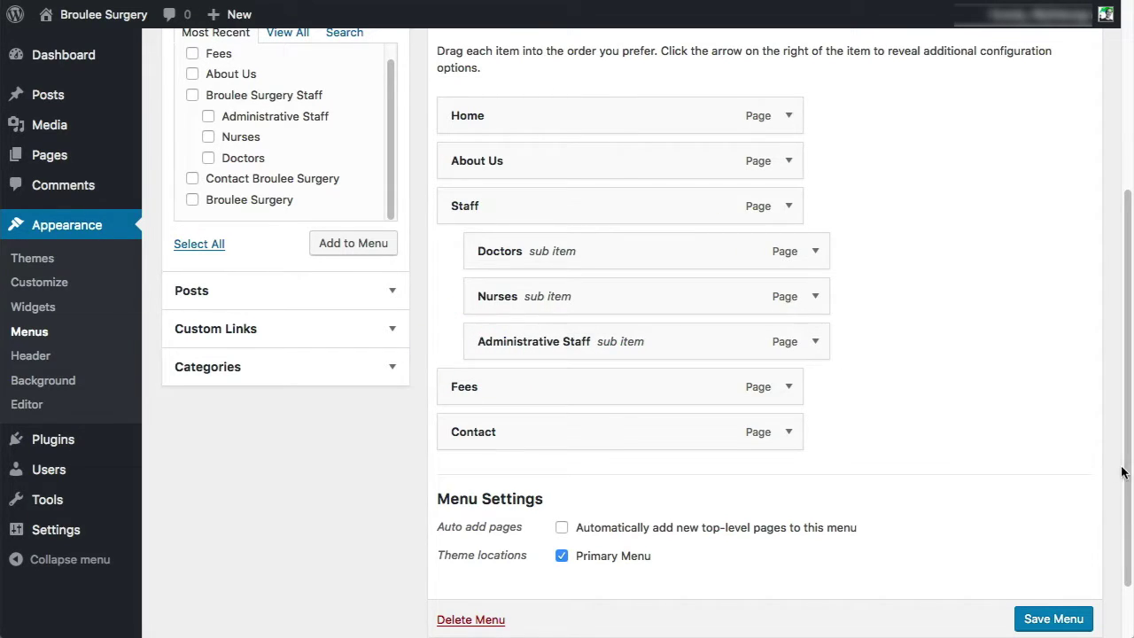
pyautogui.moveTo(1127, 467); pyautogui.dragTo(1116, 540)
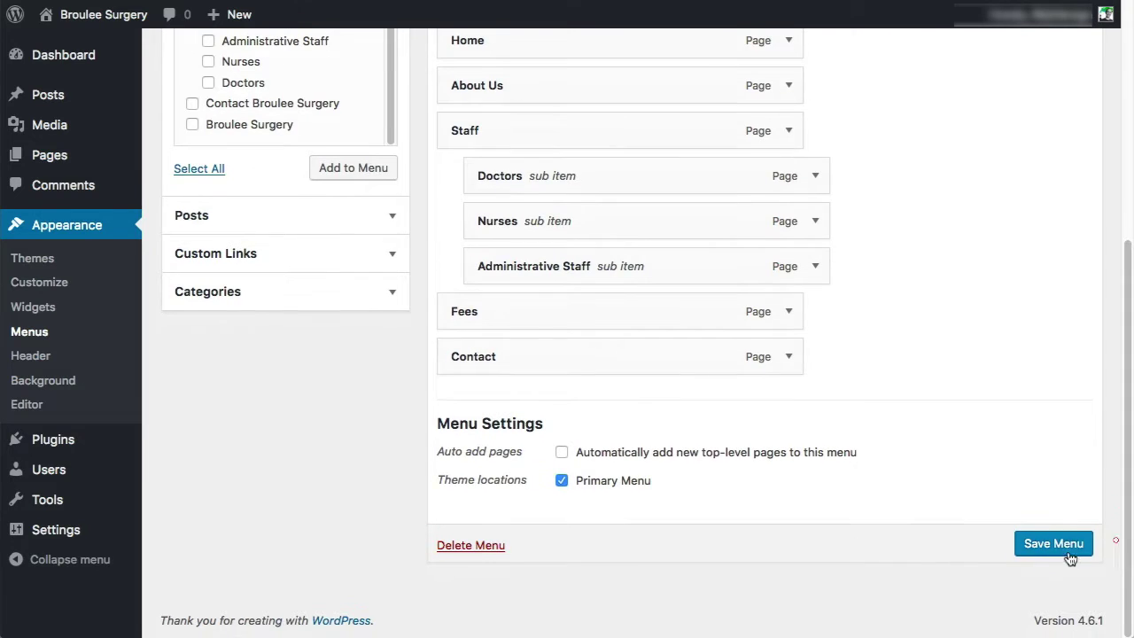
# - Save the menu with its Staff submenu and view the live Broulee Surgery site
pyautogui.click(1069, 554)
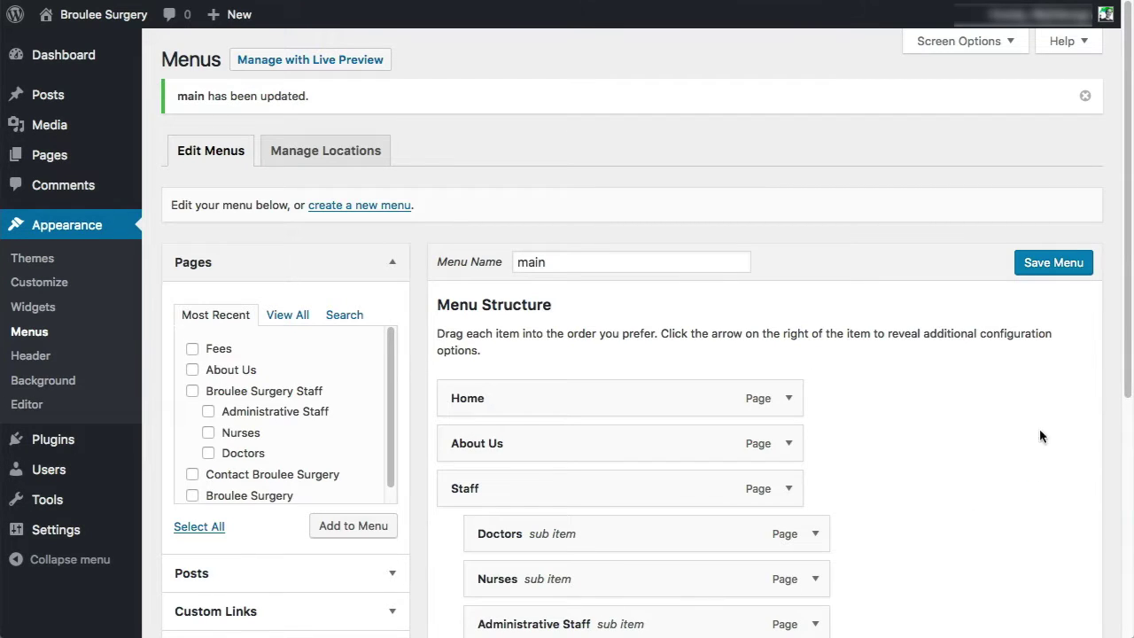
pyautogui.click(1054, 266)
pyautogui.moveTo(104, 27)
pyautogui.click(77, 53)
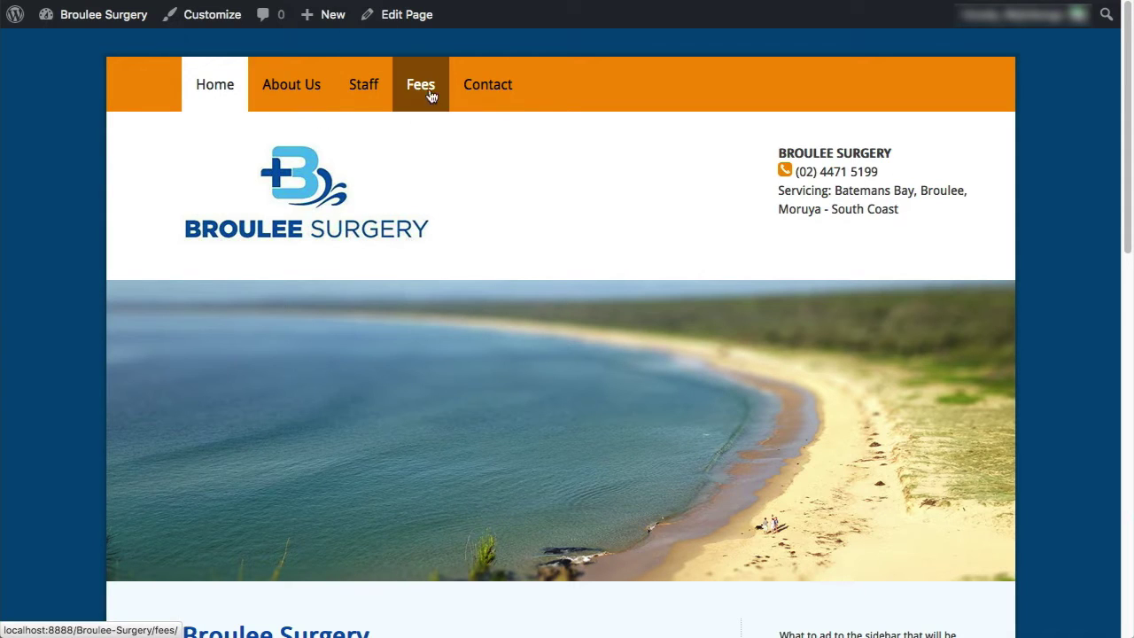
# - Test the Doctors and Nurses links in the Staff dropdown, then return Home
pyautogui.moveTo(363, 90)
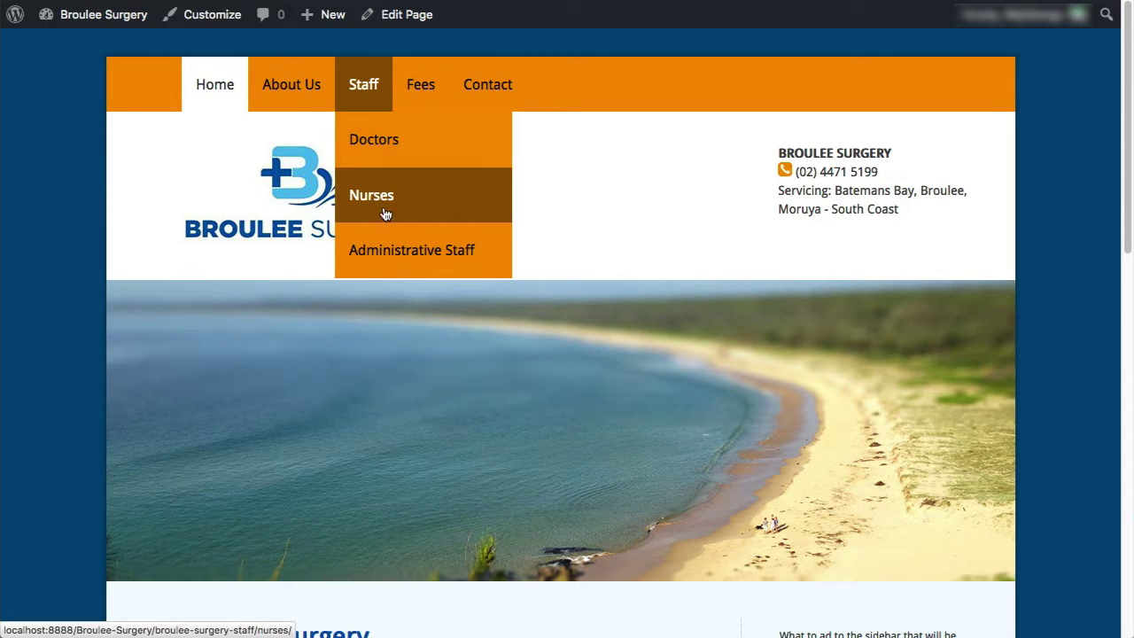
pyautogui.click(392, 144)
pyautogui.moveTo(367, 102)
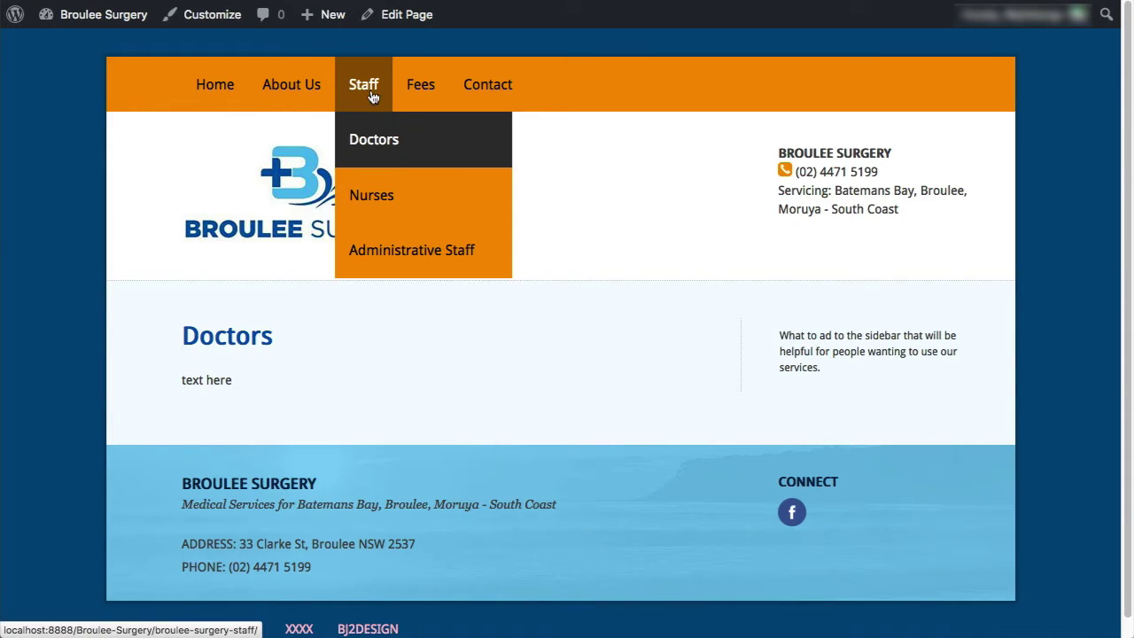
pyautogui.click(389, 196)
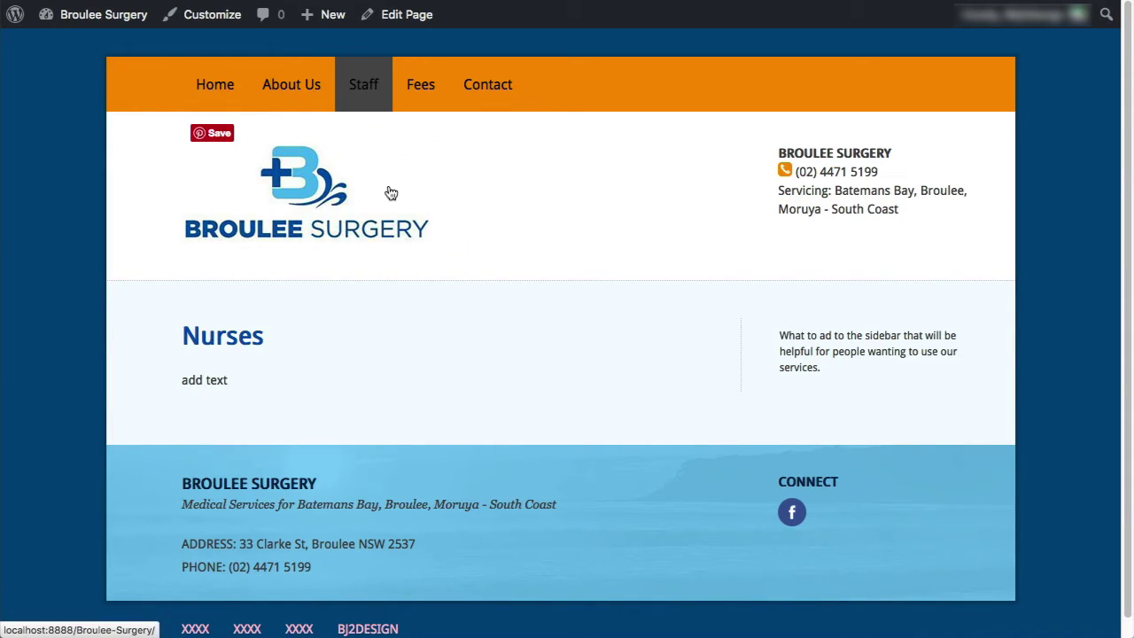
pyautogui.click(215, 86)
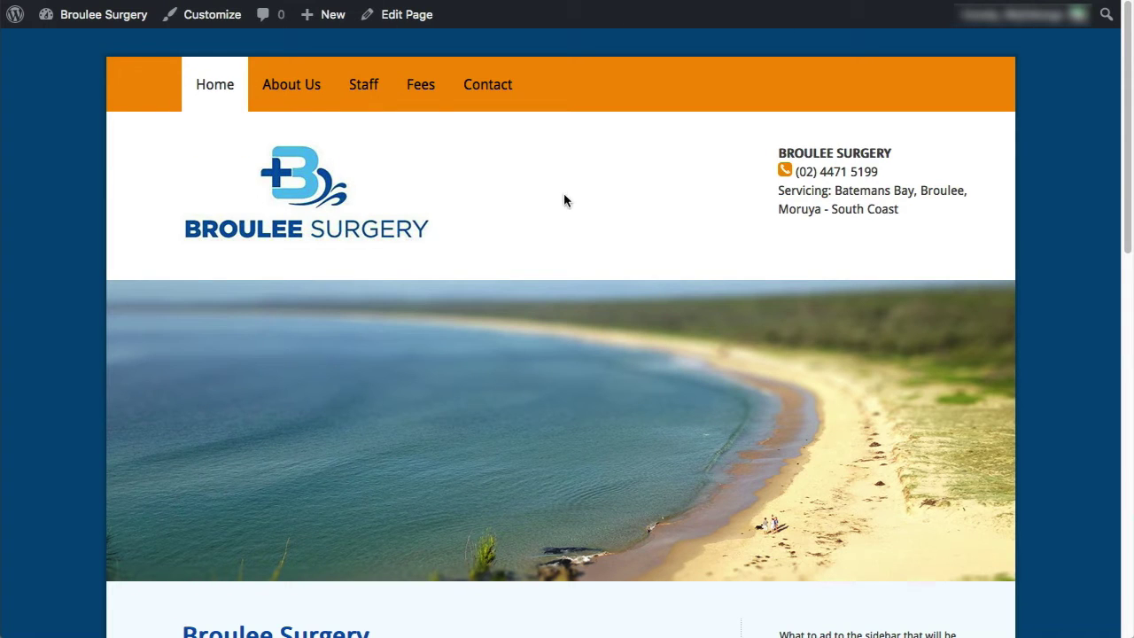